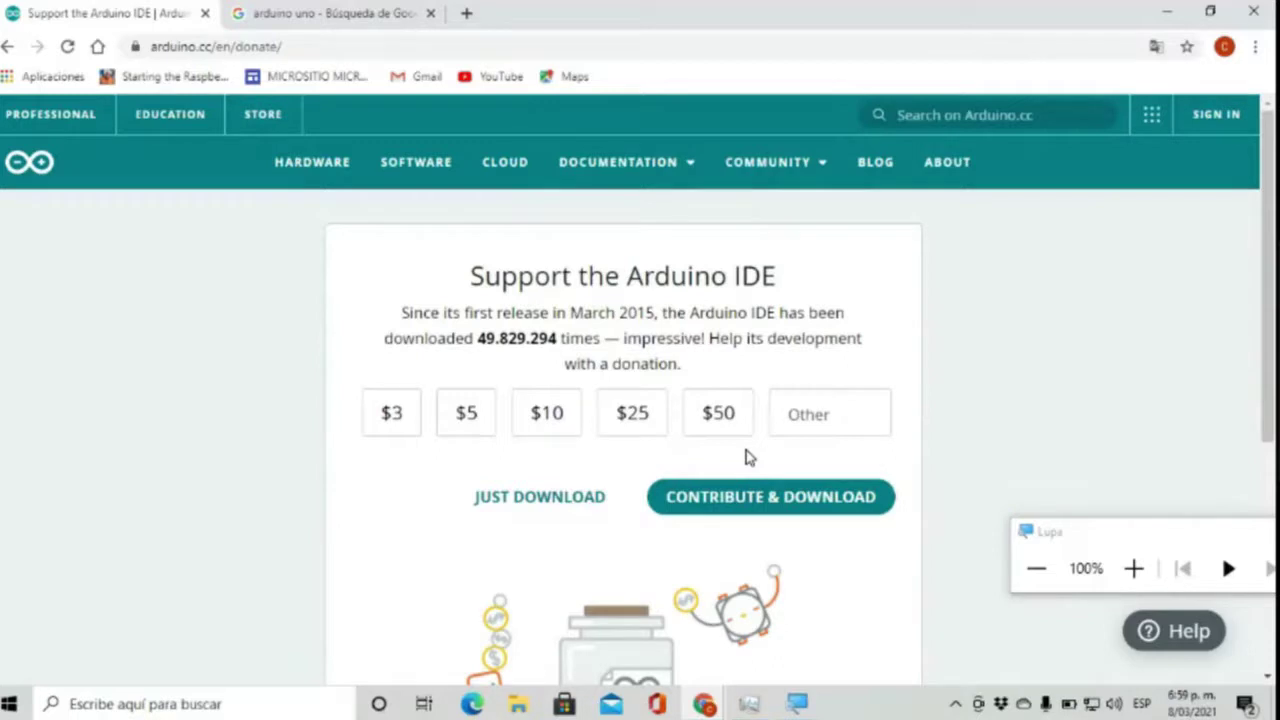
Download the Arduino 1.8.13 Windows installer without donating and show the downloaded file in its folder.
{"action": "left_click", "coordinate": [540, 497]}
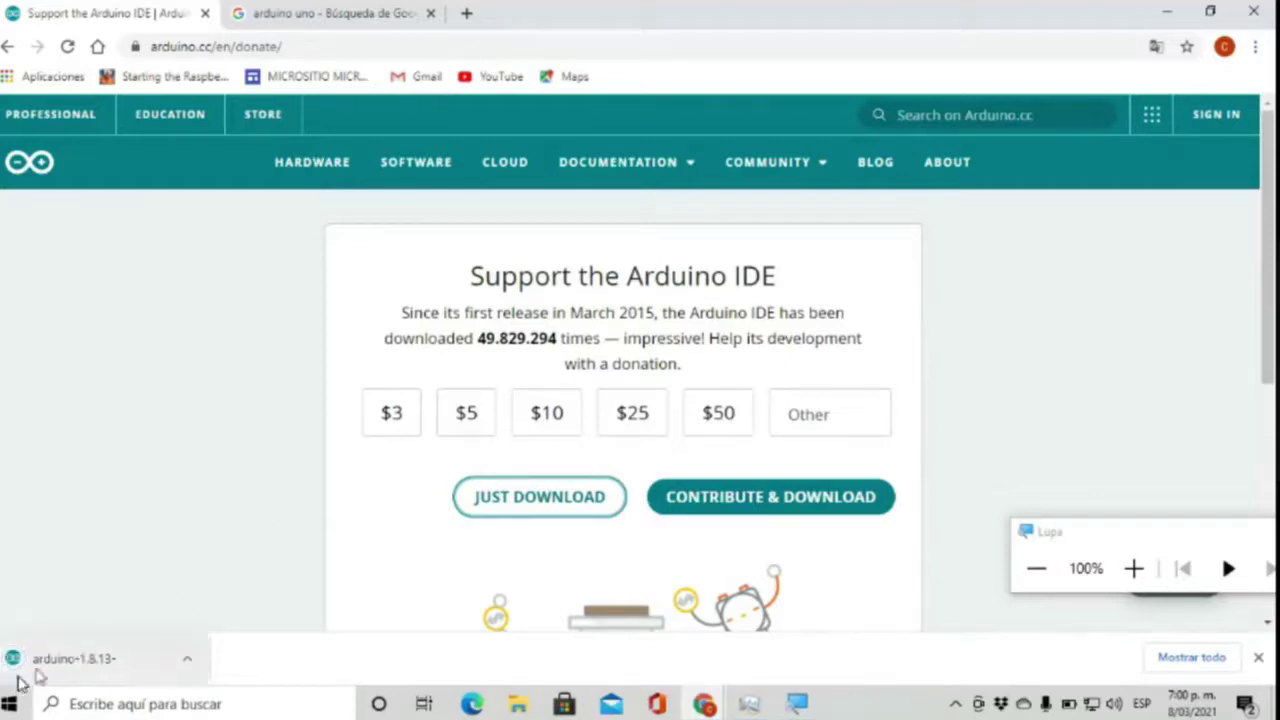
{"action": "left_click", "coordinate": [190, 662]}
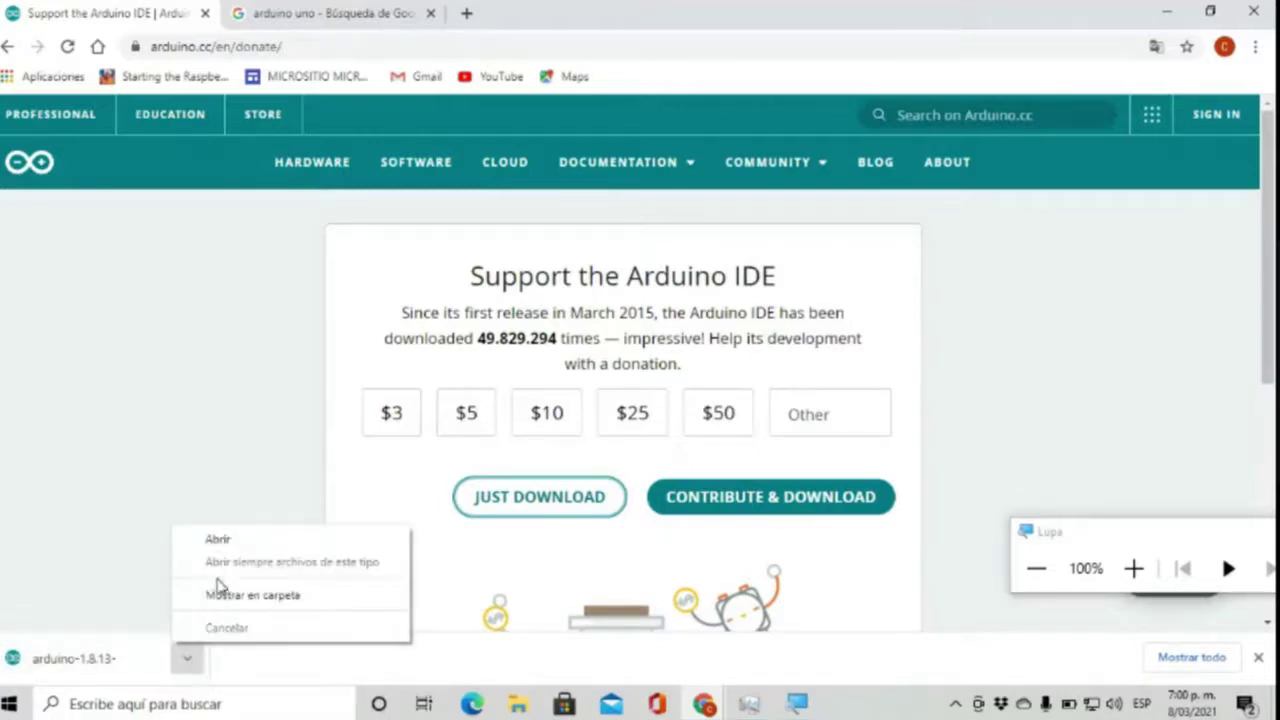
{"action": "left_click", "coordinate": [272, 595]}
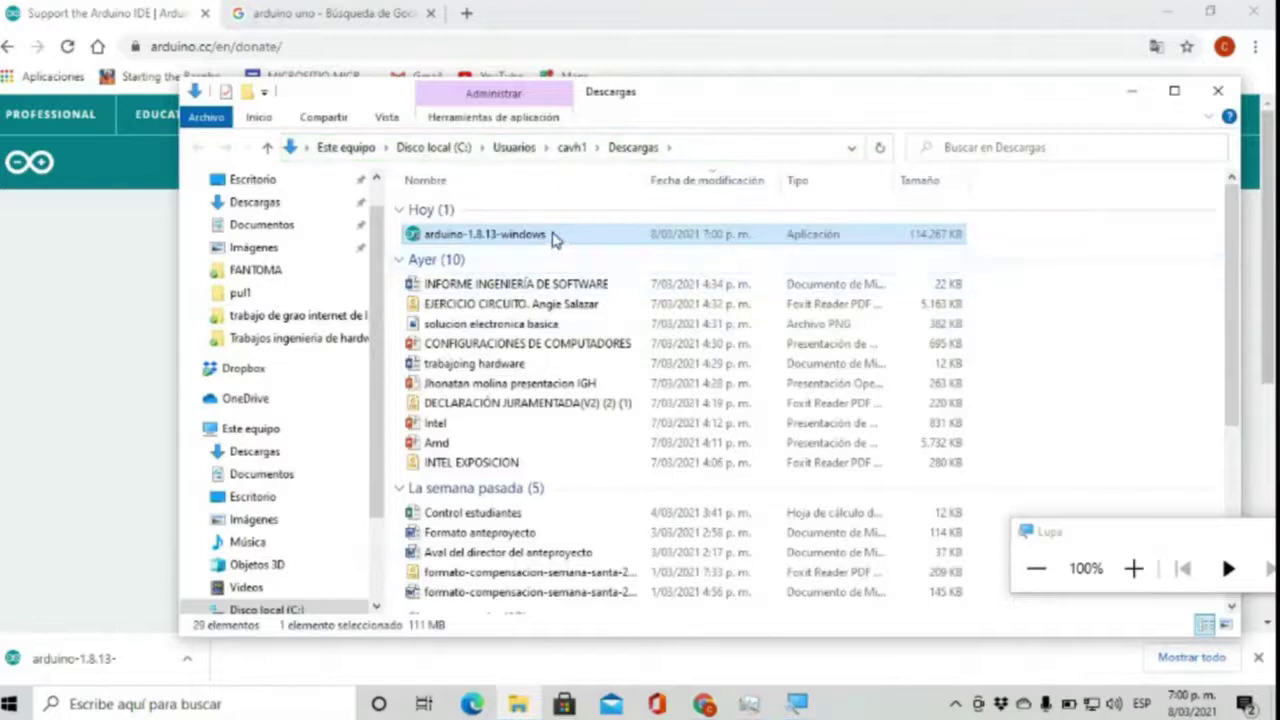
Run the arduino-1.8.13-windows installer as administrator.
{"action": "double_click", "coordinate": [552, 234]}
{"action": "right_click", "coordinate": [552, 234]}
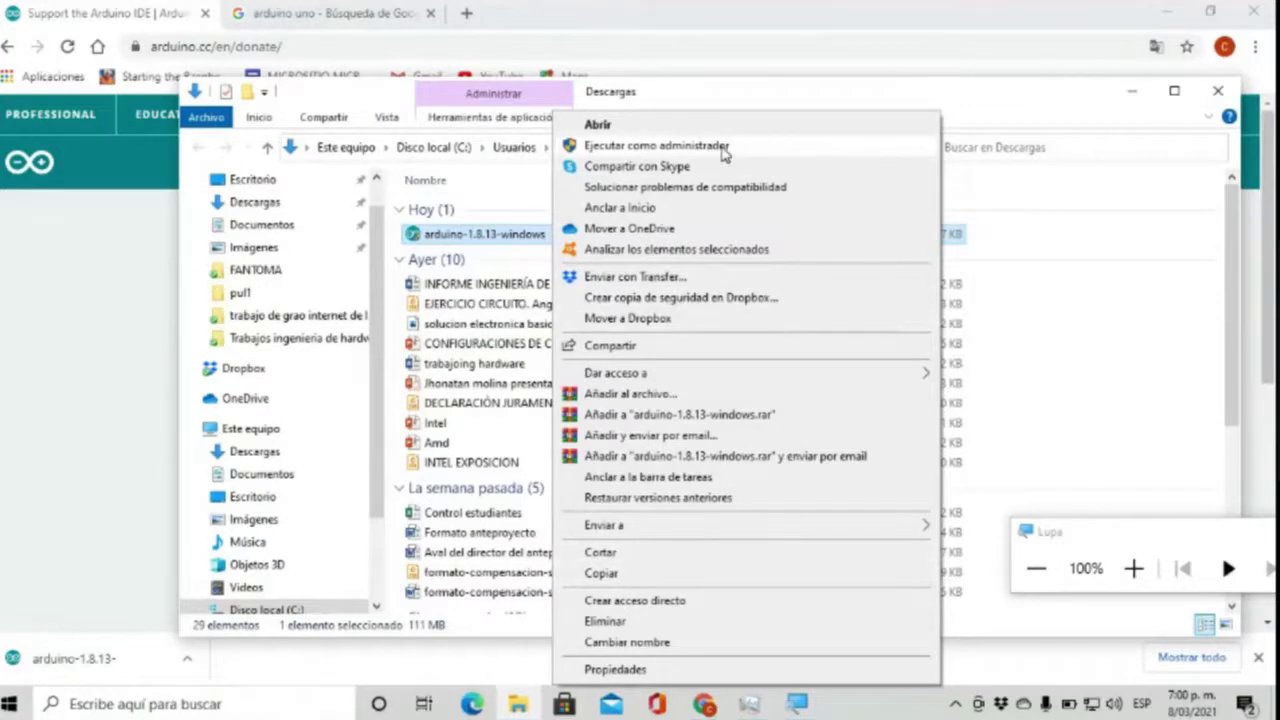
{"action": "left_click", "coordinate": [656, 145]}
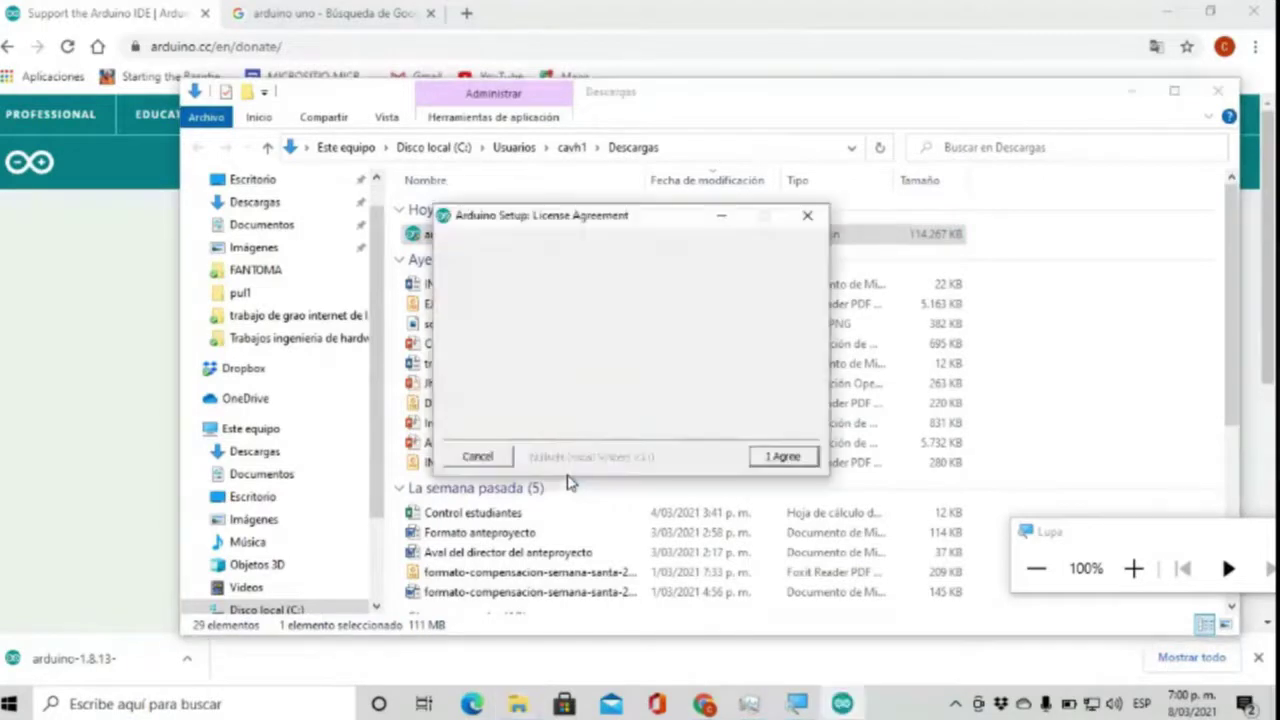
Accept the Arduino license agreement and continue the setup with all the default components selected.
{"action": "left_click", "coordinate": [784, 457]}
{"action": "left_click", "coordinate": [784, 457]}
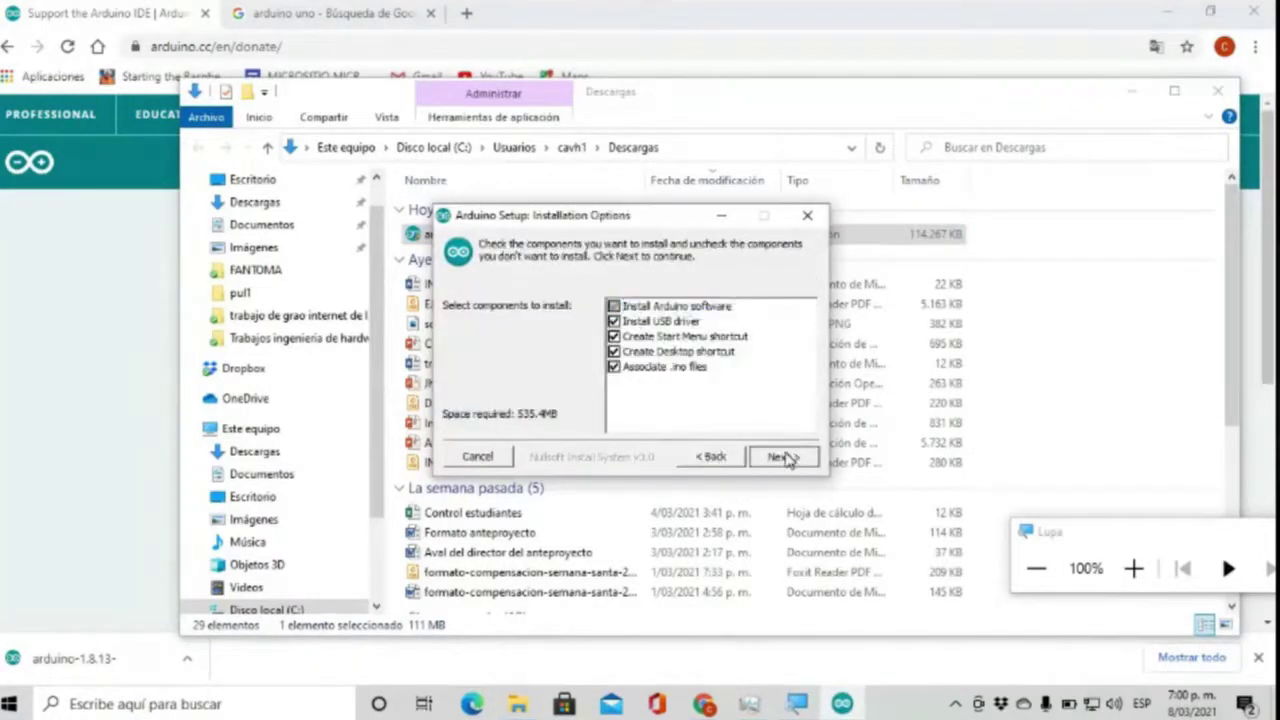
{"action": "left_click", "coordinate": [784, 457]}
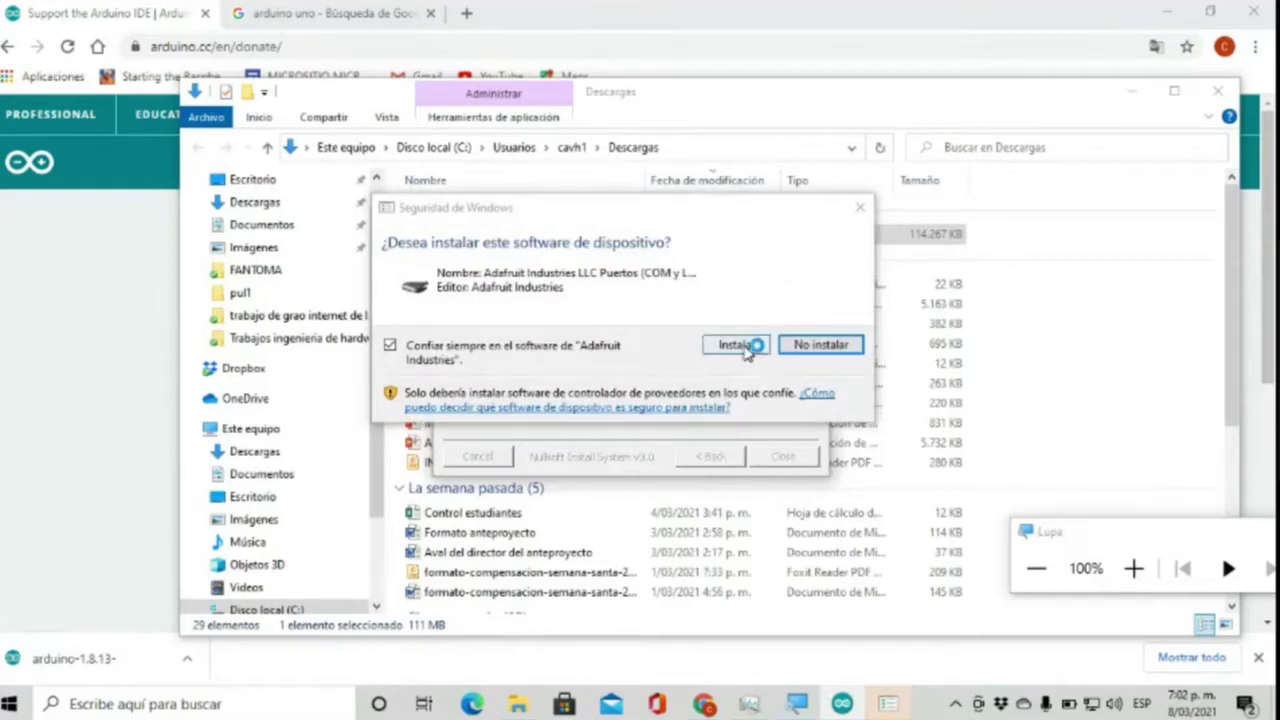
Install the Adafruit Industries ports driver and the Arduino srl and Arduino LLC USB drivers, and close the setup.
{"action": "left_click", "coordinate": [748, 342]}
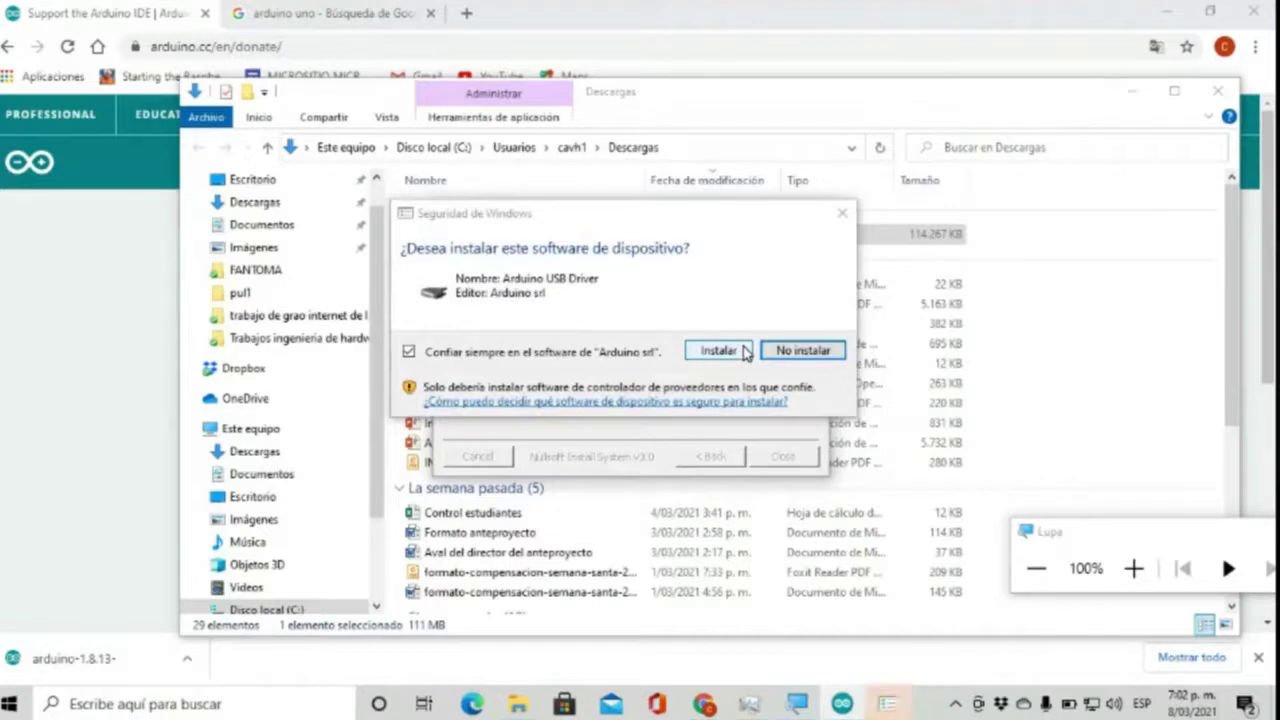
{"action": "left_click", "coordinate": [744, 351]}
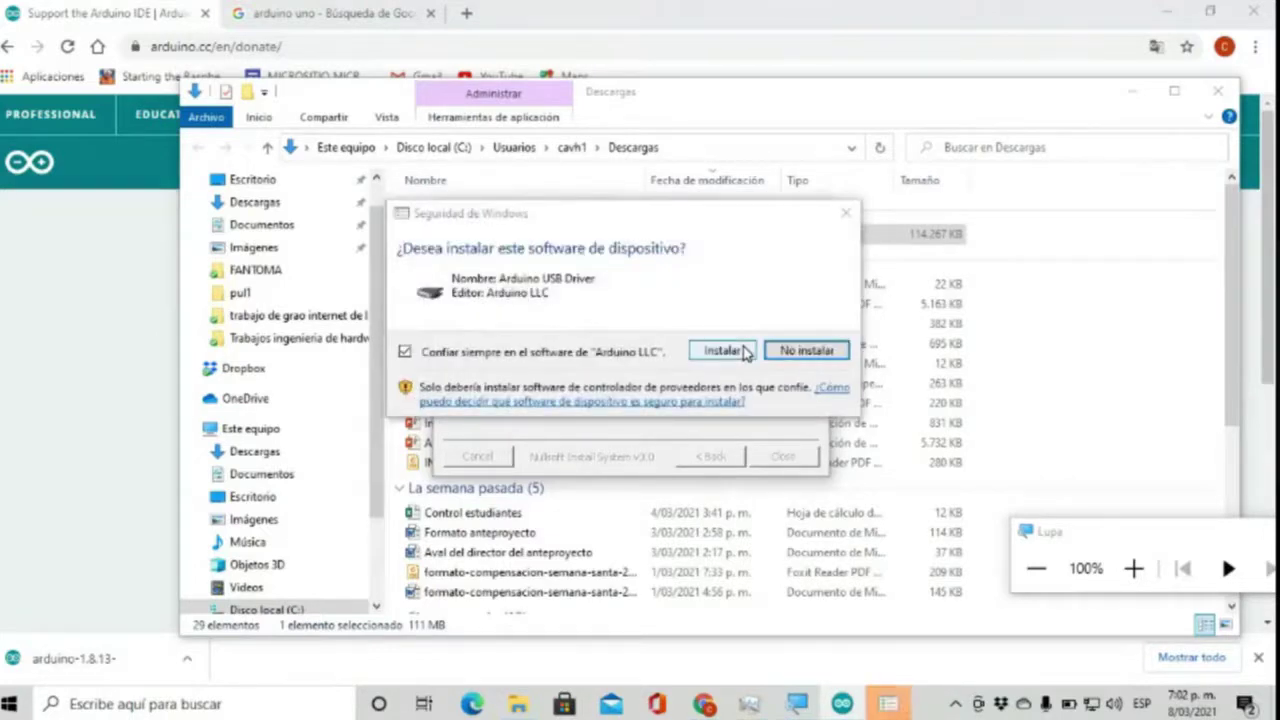
{"action": "left_click", "coordinate": [744, 351]}
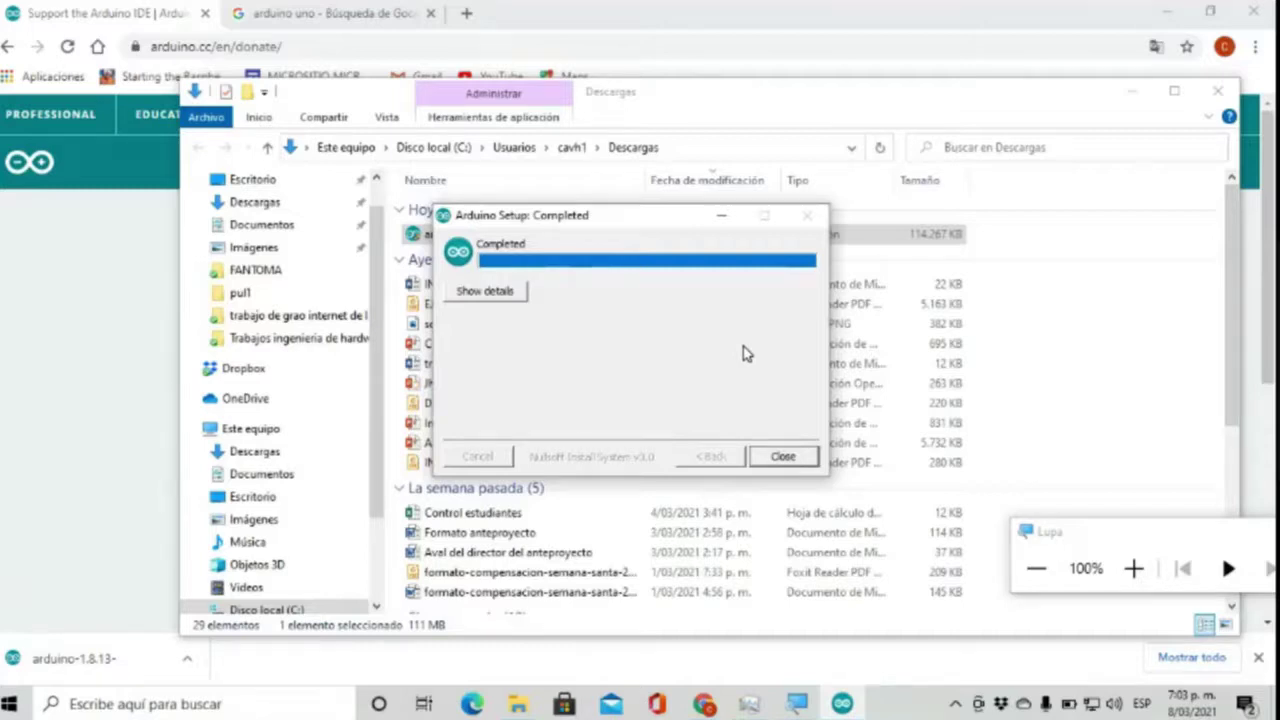
{"action": "left_click", "coordinate": [781, 459]}
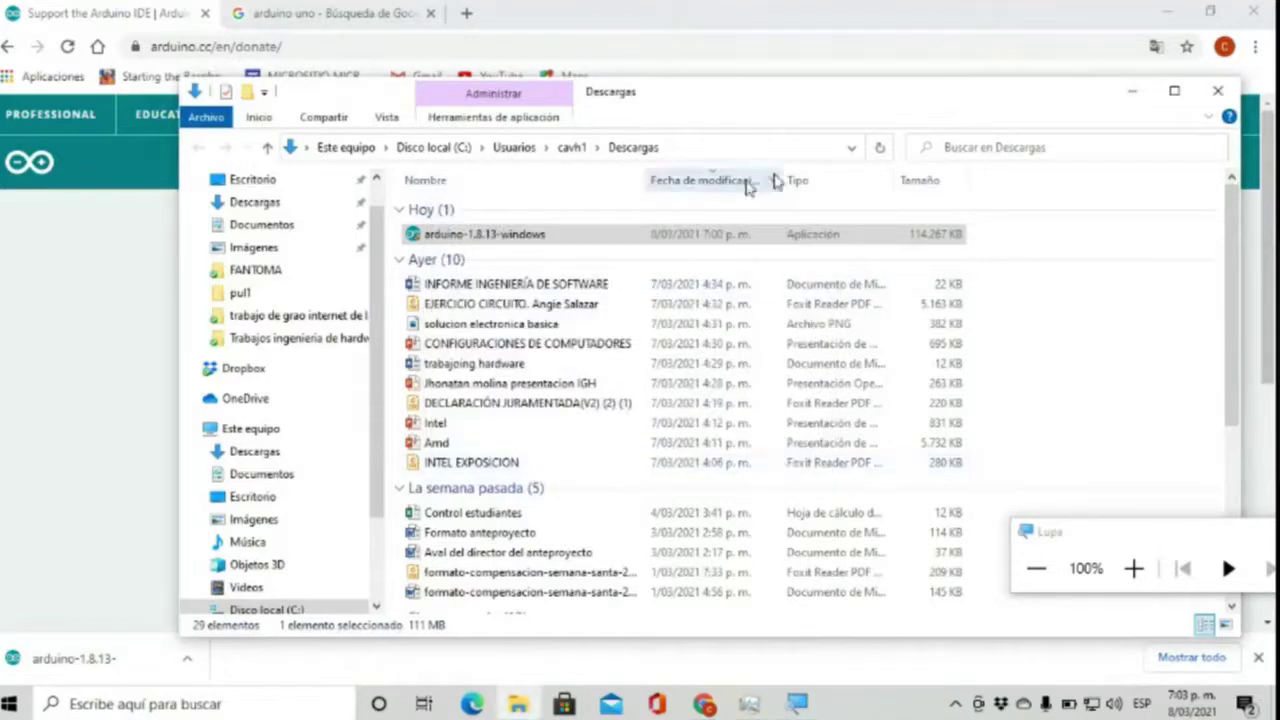
Clear the desktop by minimizing the Descargas folder and both browser windows and closing the Task Manager.
{"action": "left_click", "coordinate": [1129, 96]}
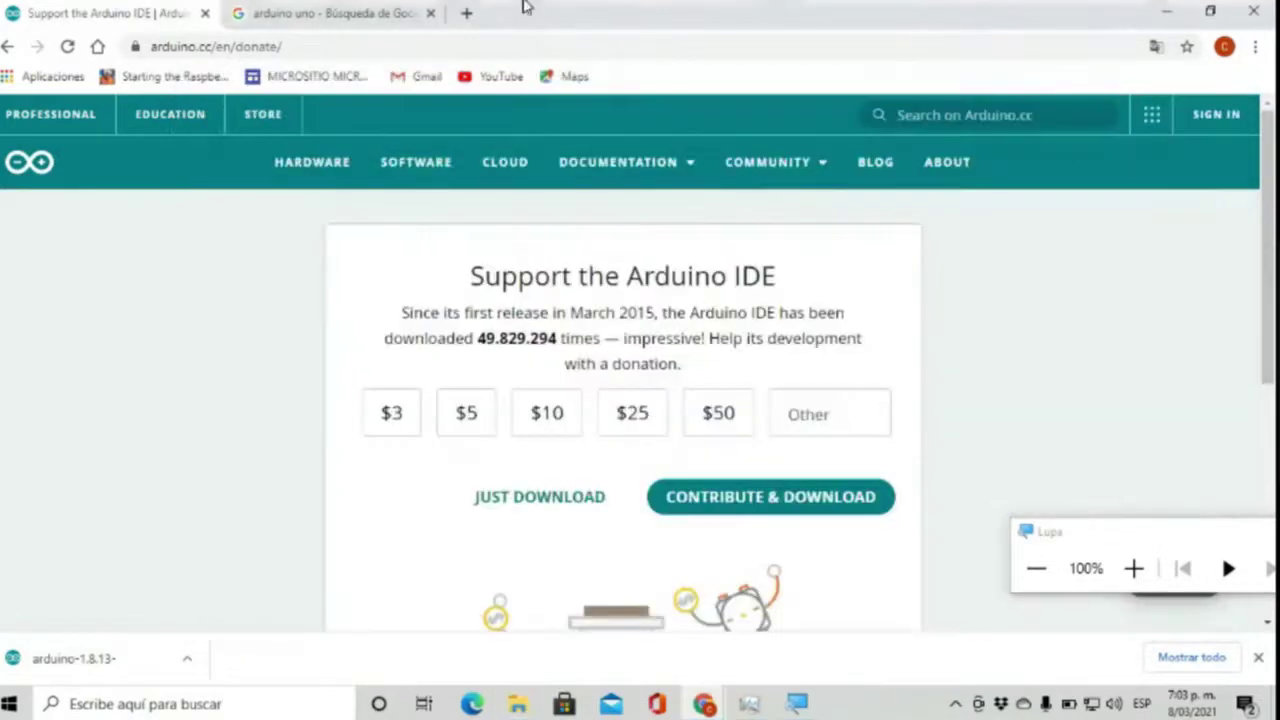
{"action": "left_click", "coordinate": [1168, 14]}
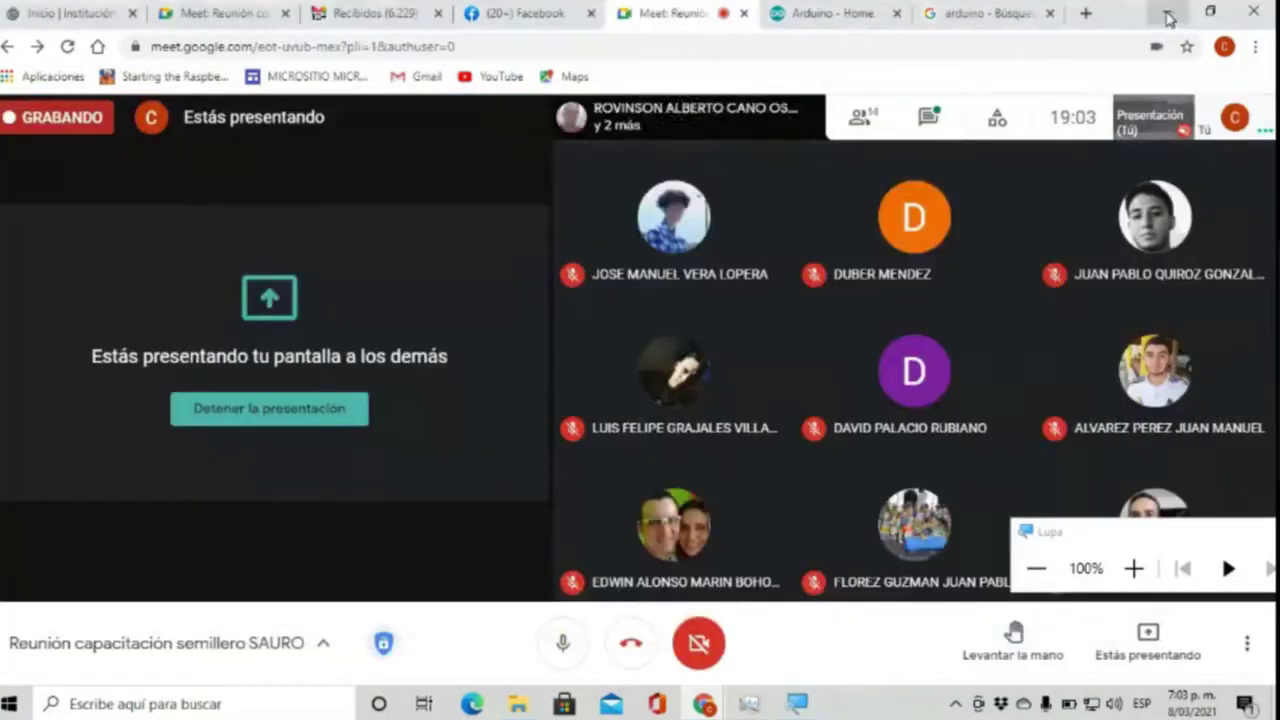
{"action": "left_click", "coordinate": [1168, 14]}
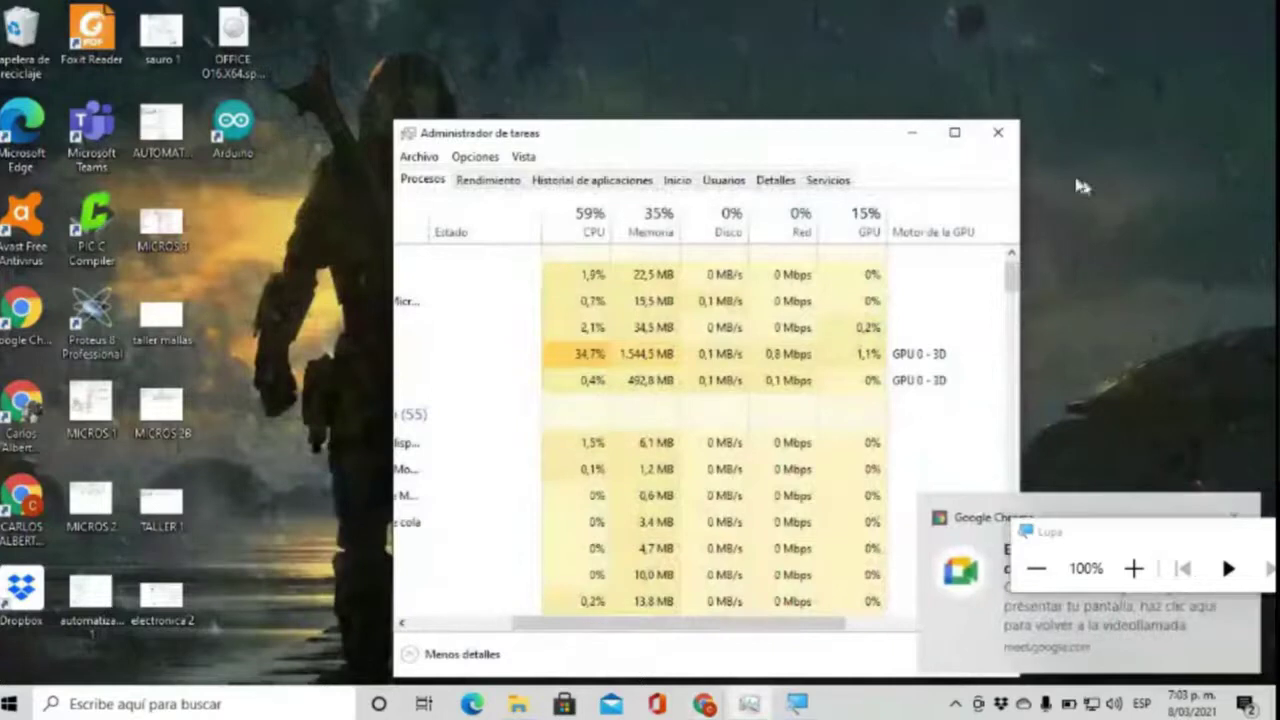
{"action": "left_click", "coordinate": [997, 137]}
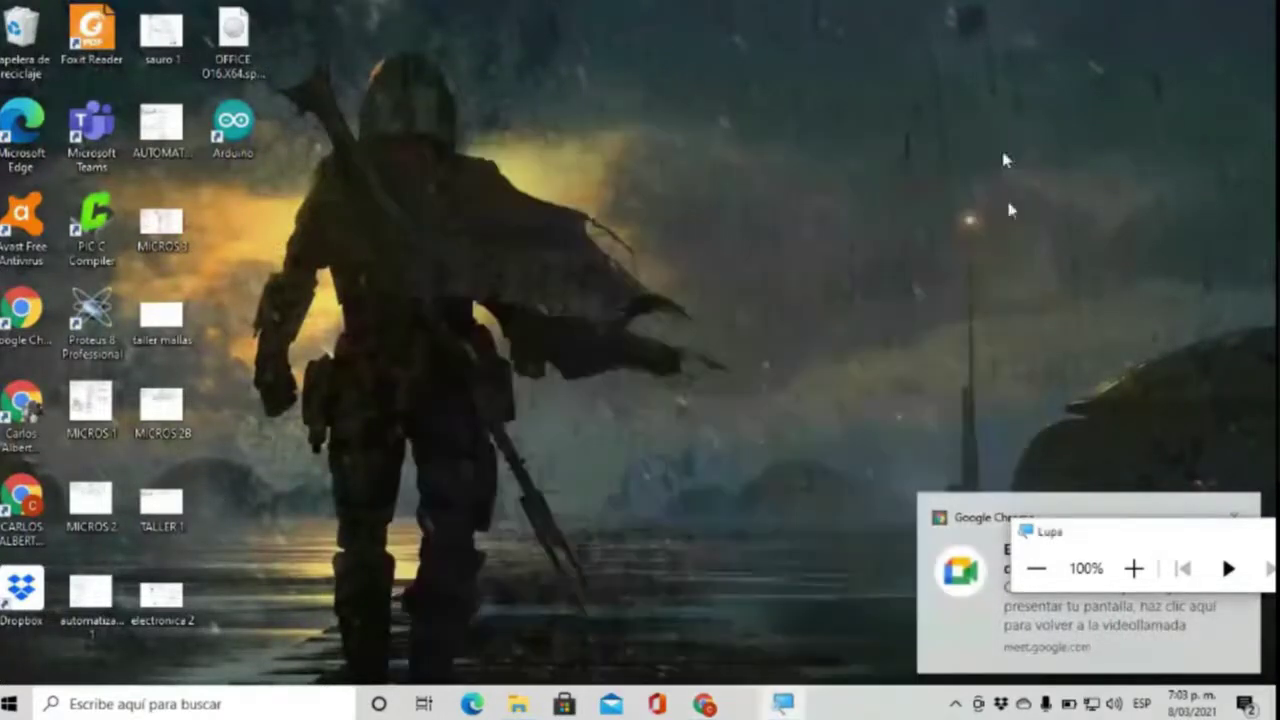
Launch Arduino from its desktop shortcut and allow Java(TM) Platform SE binary through the firewall on private networks.
{"action": "left_click", "coordinate": [1133, 568]}
{"action": "left_click", "coordinate": [1133, 575]}
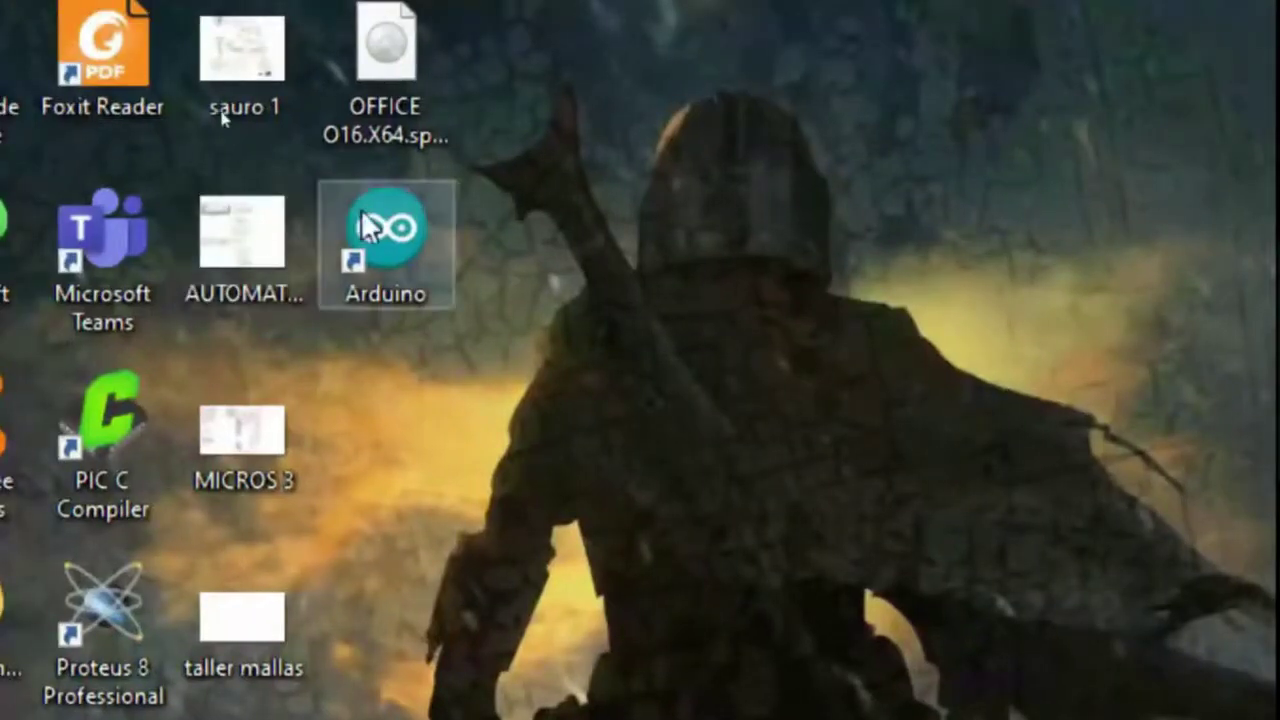
{"action": "double_click", "coordinate": [405, 243]}
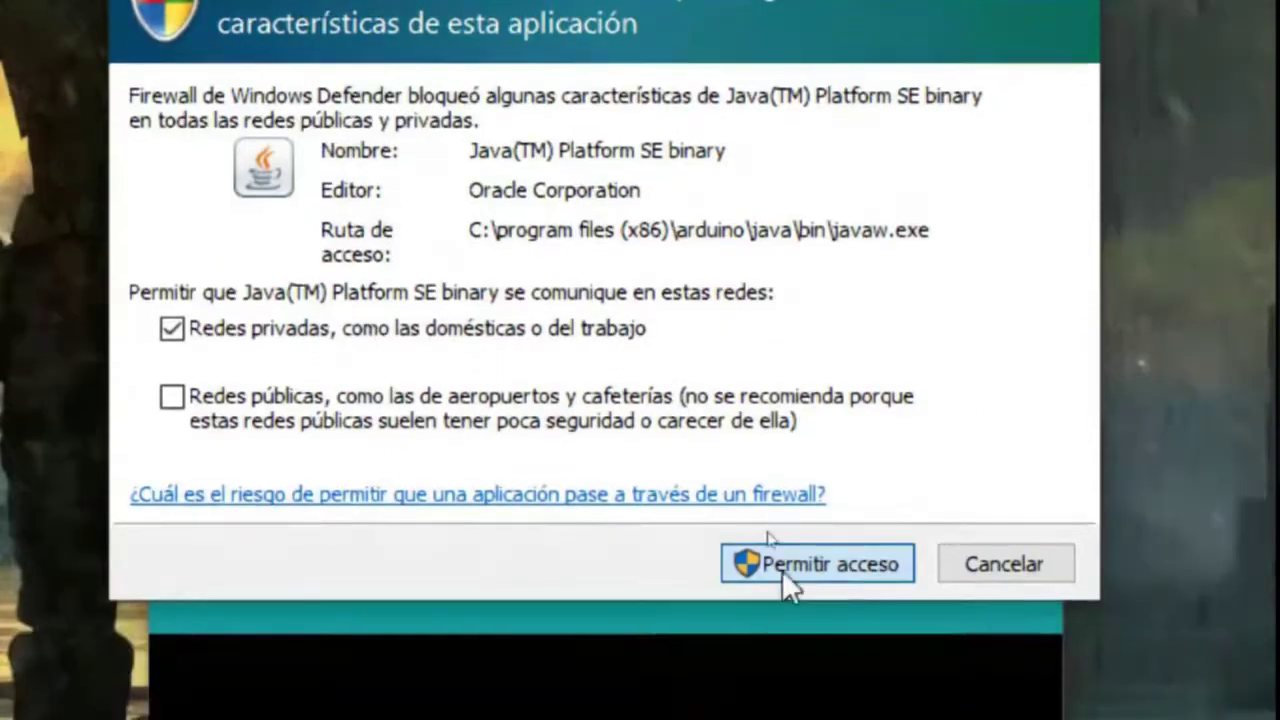
{"action": "left_click", "coordinate": [783, 574]}
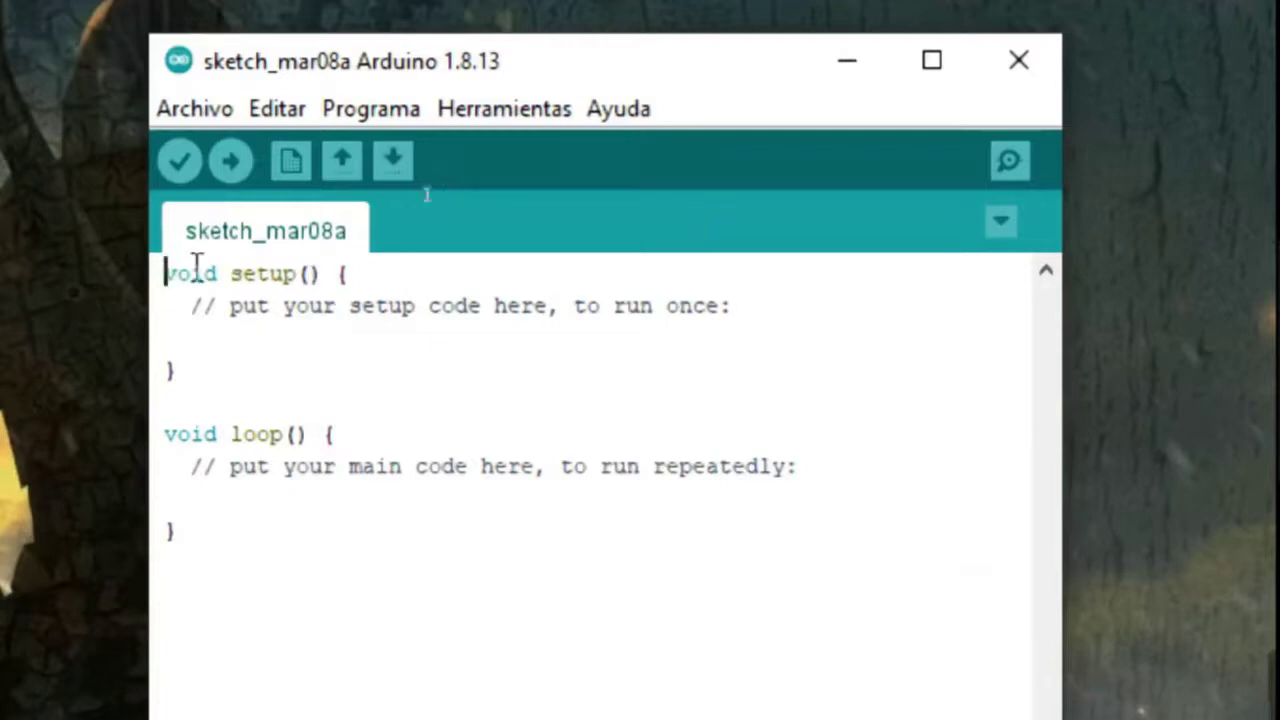
Delete the default setup and loop code from the new sketch.
{"action": "left_click_drag", "start_coordinate": [163, 273], "coordinate": [466, 520]}
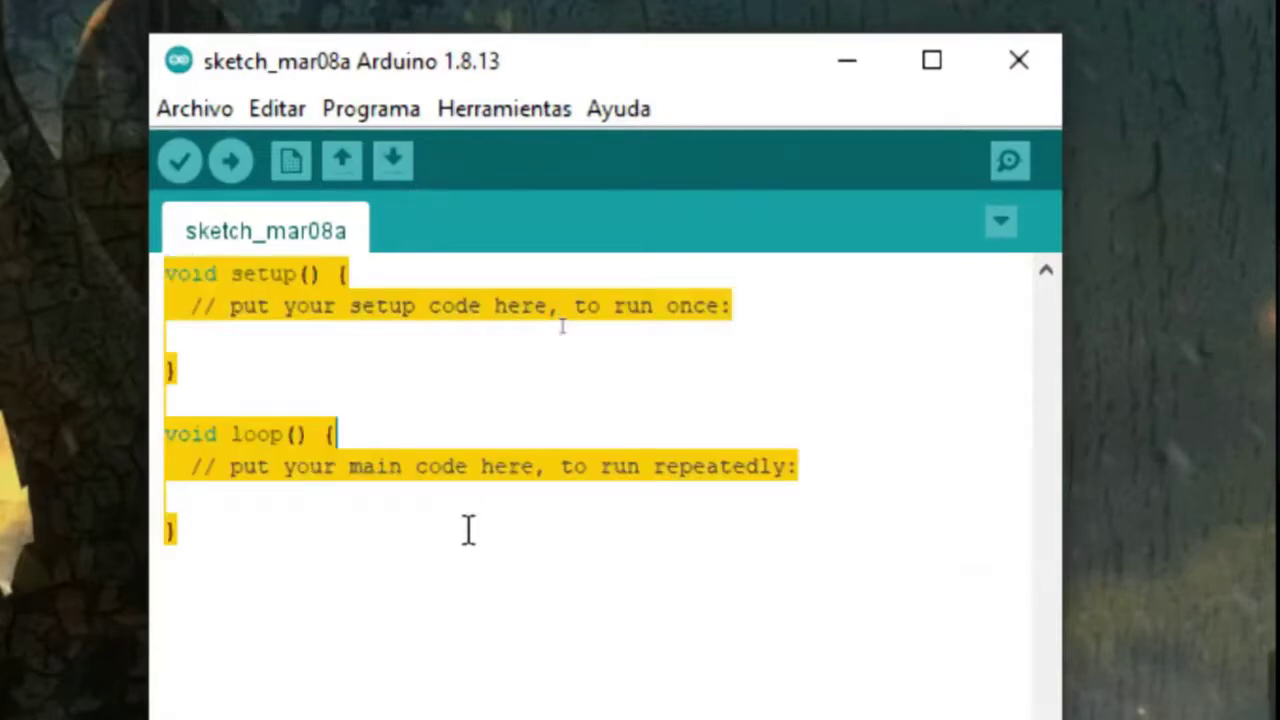
{"action": "key", "text": "BackSpace"}
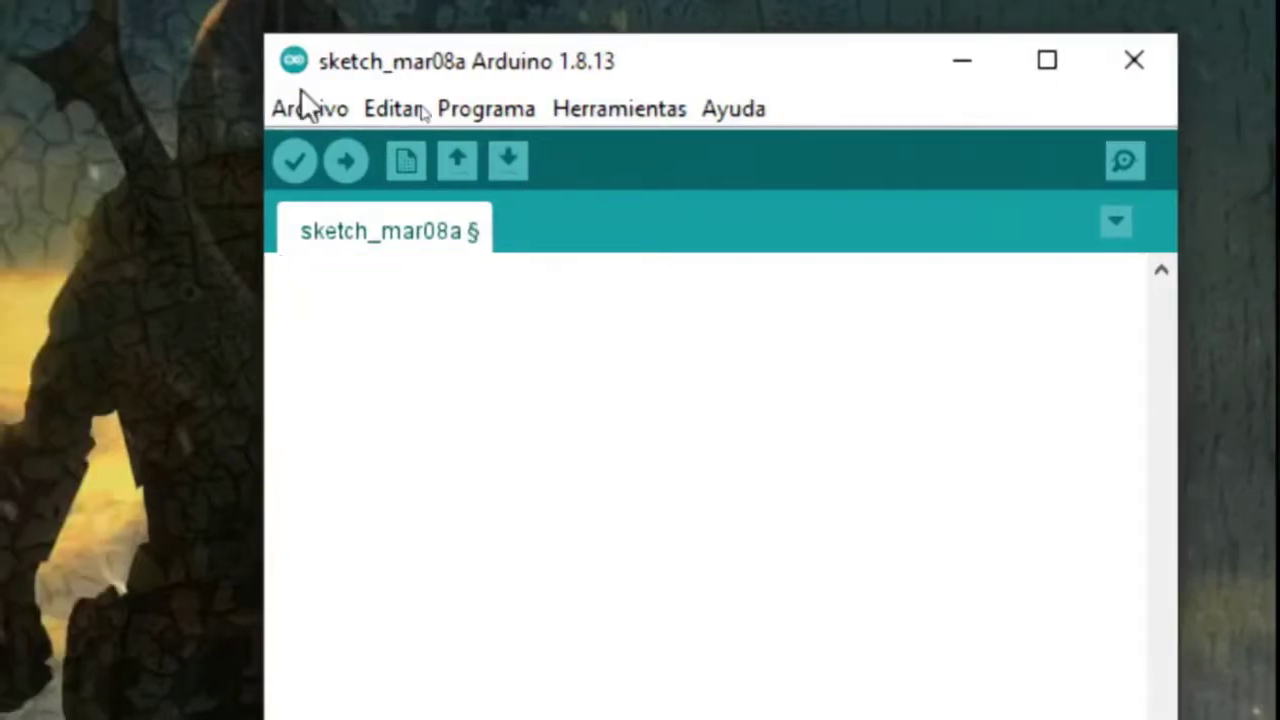
Examine the built-in example sketch categories, from 01.Basics through 11.ArduinoISP, including the Control, Display, Strings and USB sketches.
{"action": "left_click", "coordinate": [214, 110]}
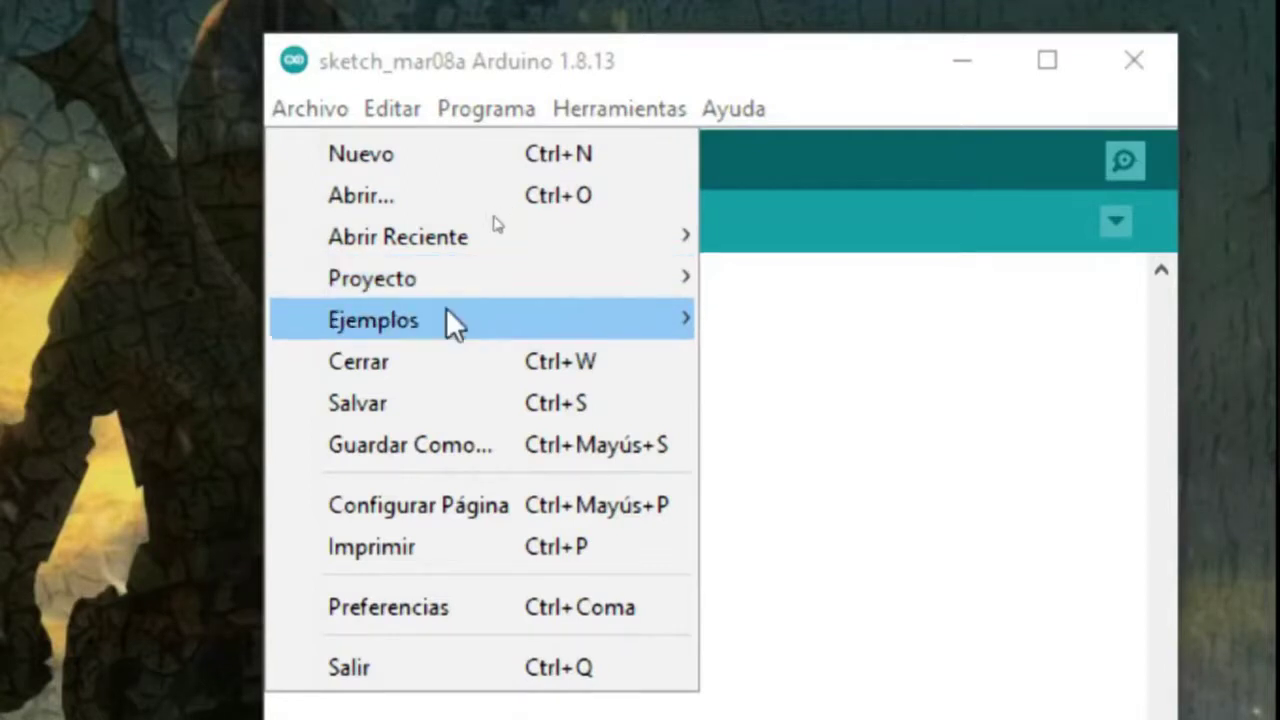
{"action": "mouse_move", "coordinate": [448, 330]}
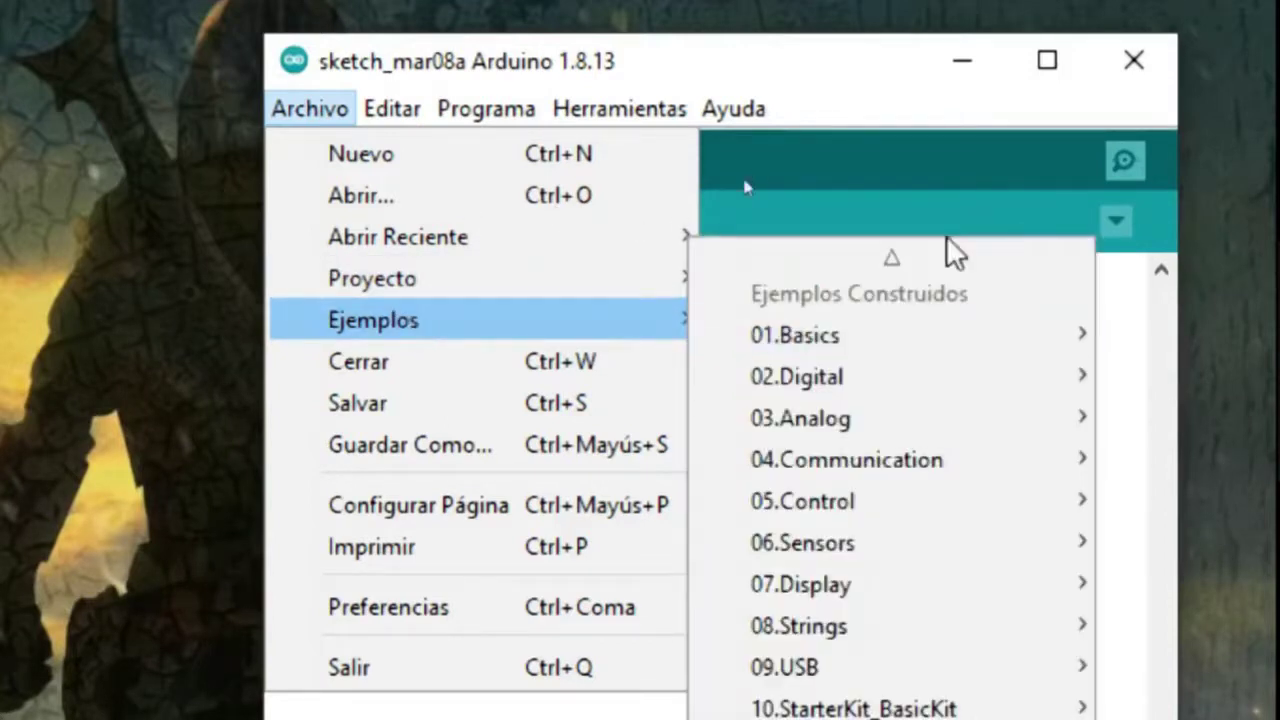
{"action": "mouse_move", "coordinate": [717, 352]}
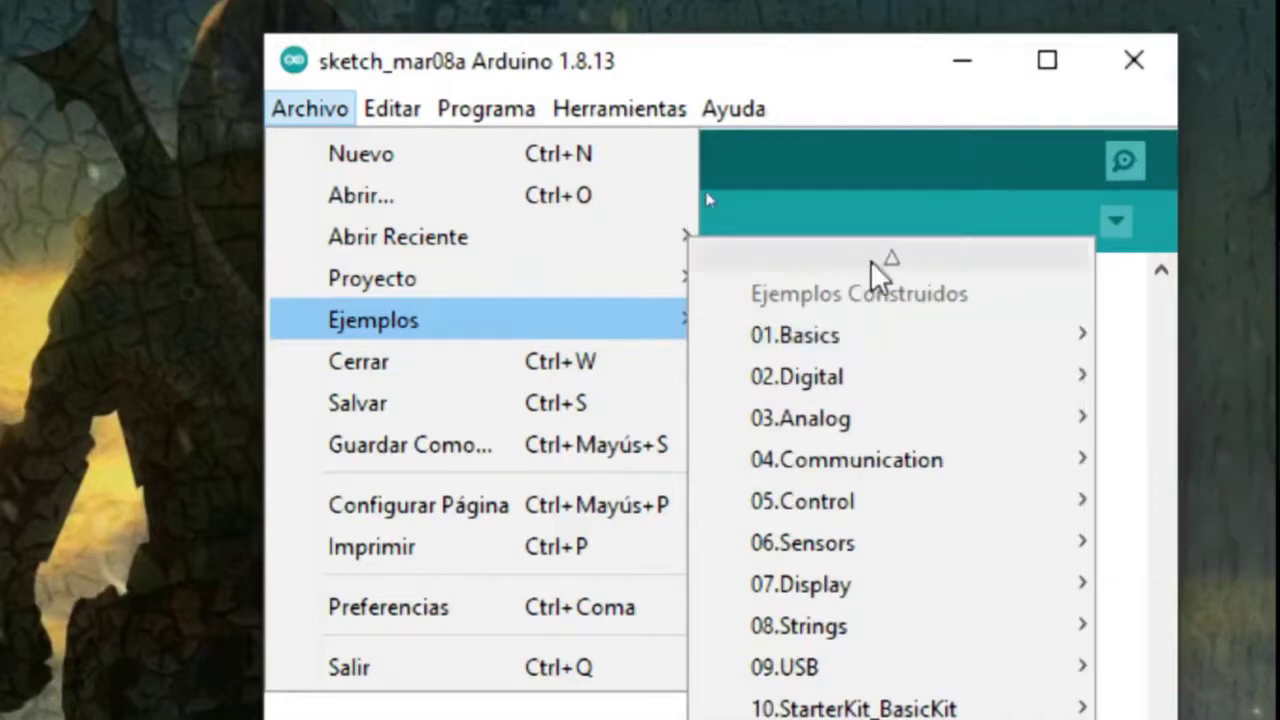
{"action": "mouse_move", "coordinate": [835, 332]}
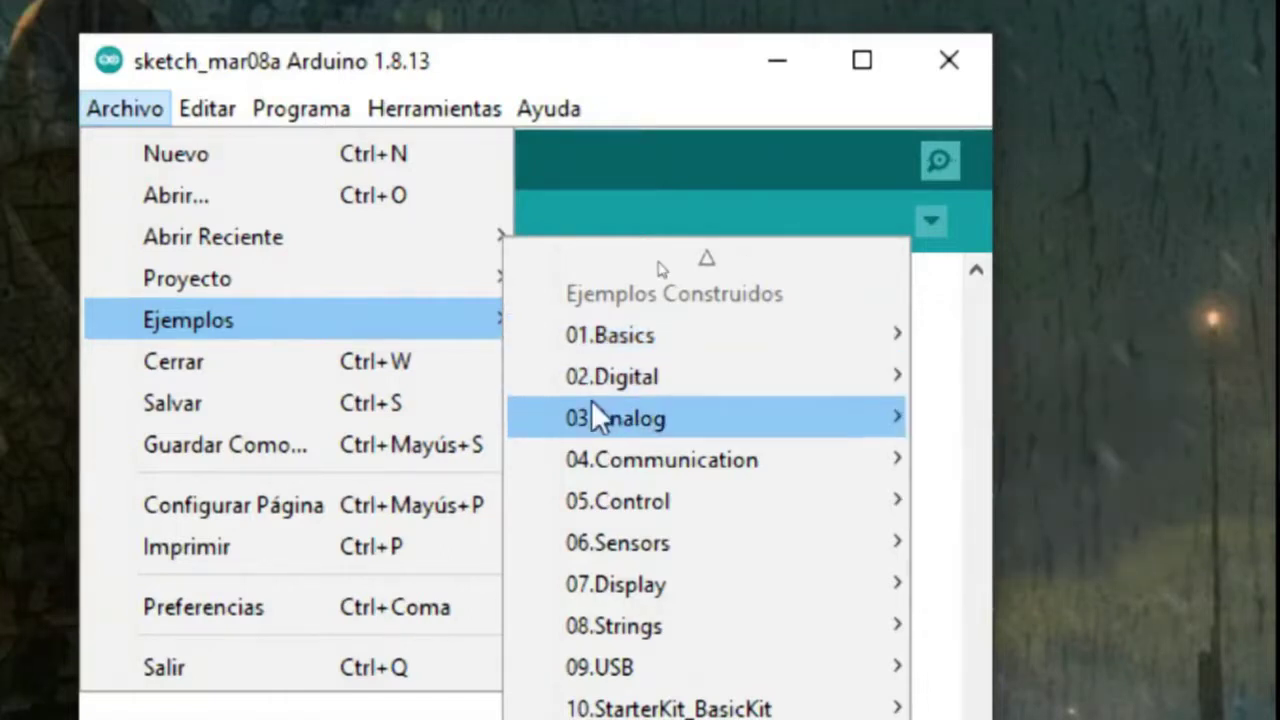
{"action": "mouse_move", "coordinate": [640, 415]}
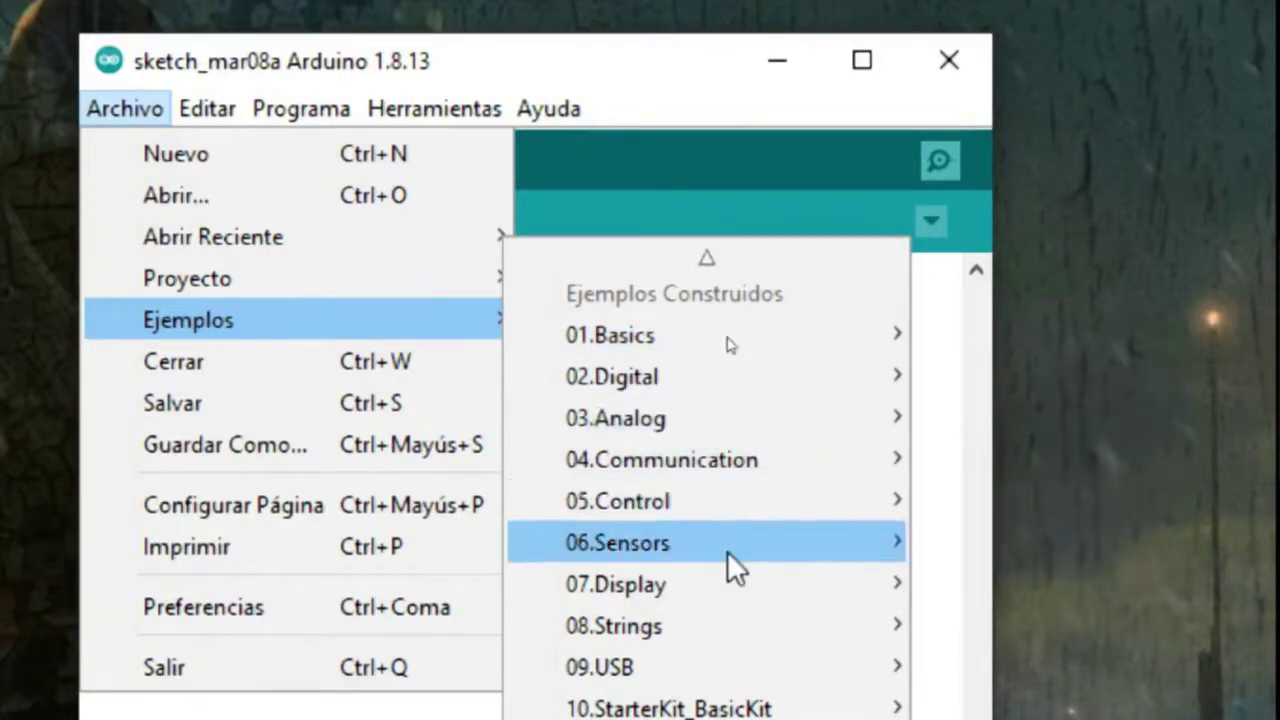
{"action": "mouse_move", "coordinate": [727, 551]}
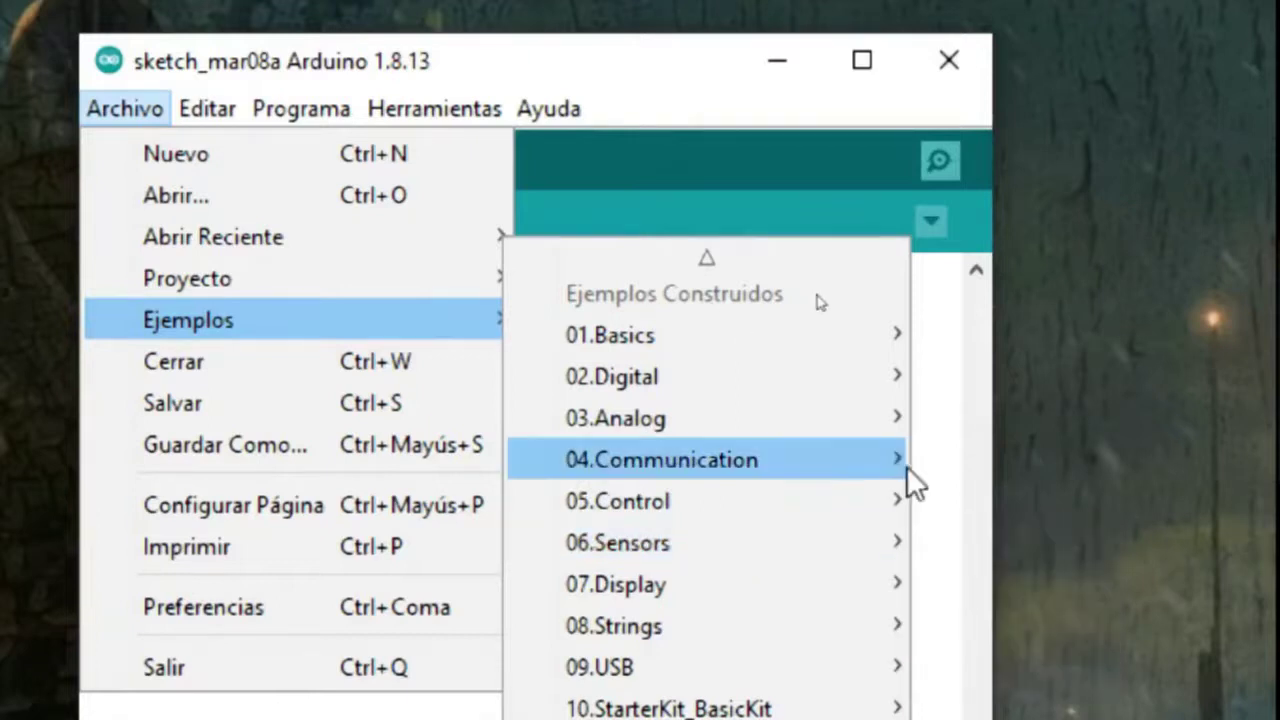
{"action": "mouse_move", "coordinate": [872, 494]}
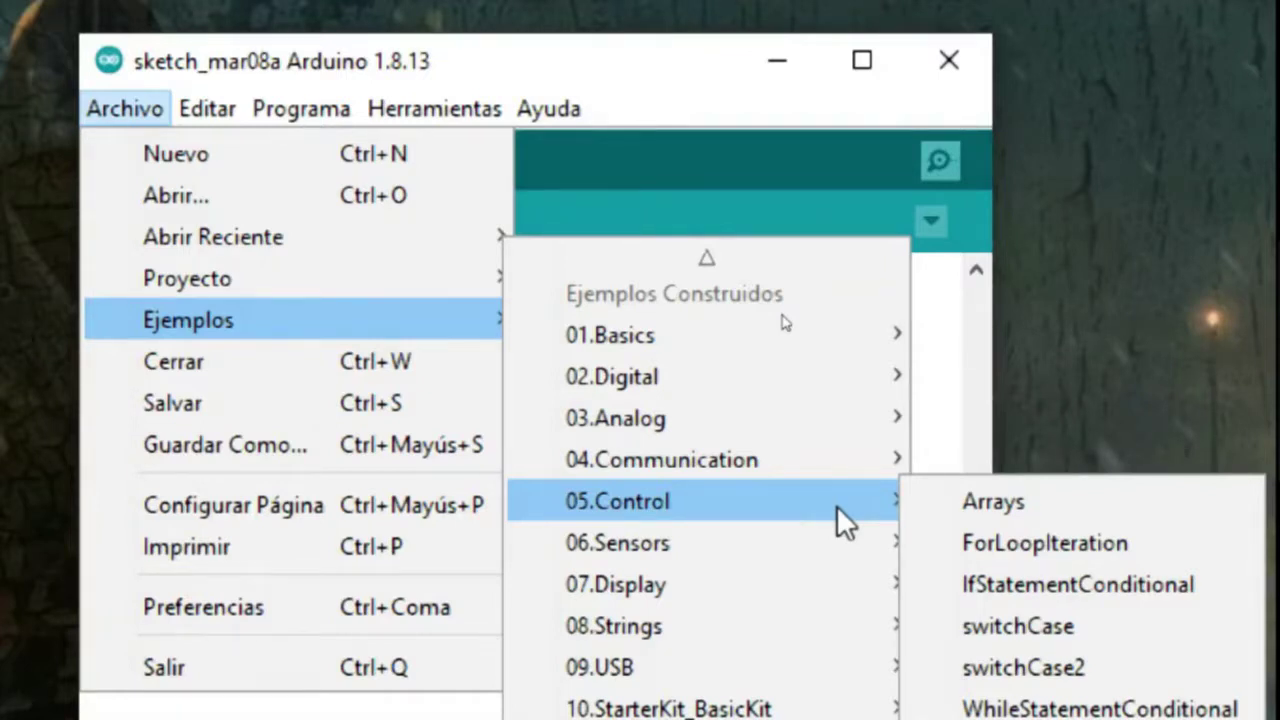
{"action": "mouse_move", "coordinate": [802, 545]}
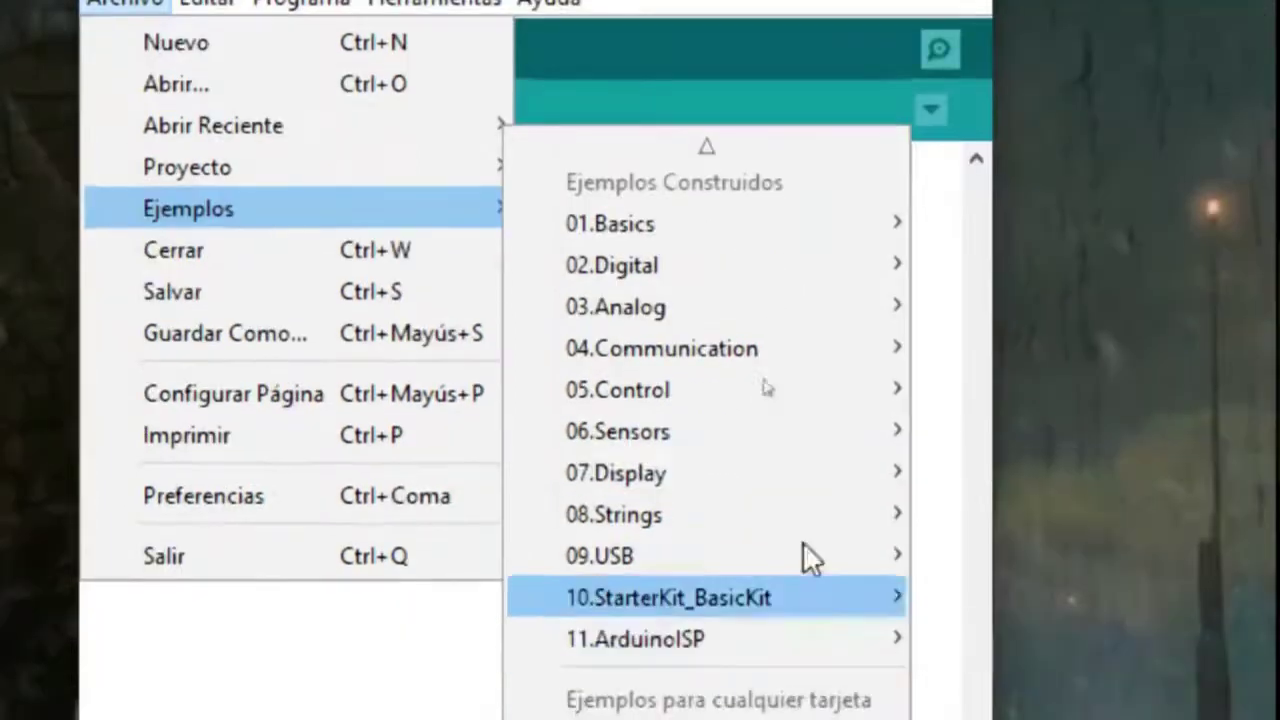
{"action": "mouse_move", "coordinate": [778, 562]}
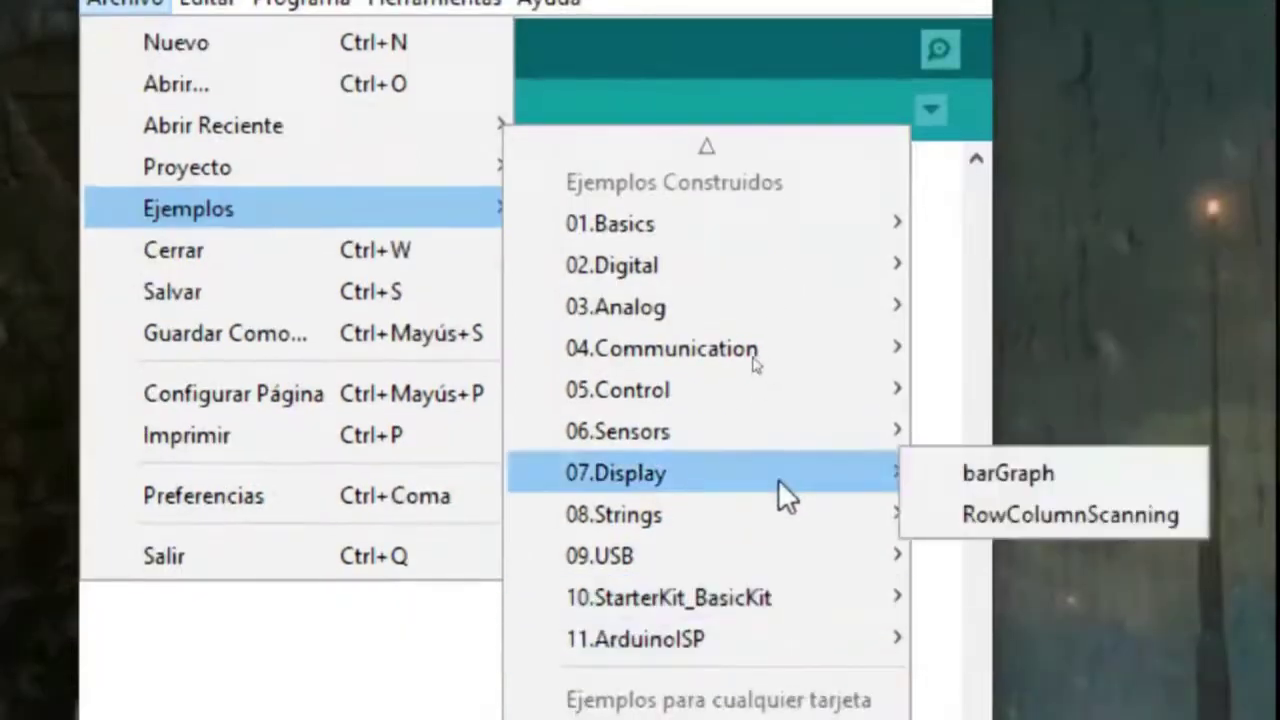
{"action": "mouse_move", "coordinate": [709, 526]}
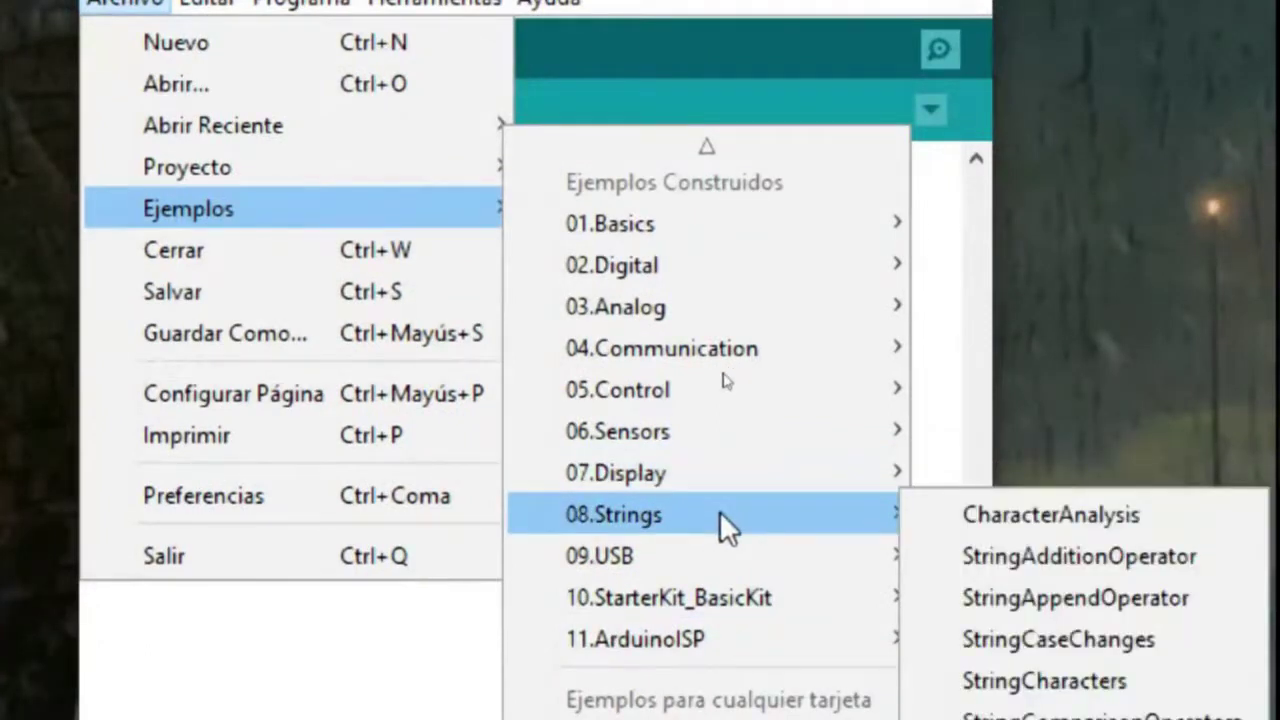
{"action": "mouse_move", "coordinate": [735, 556]}
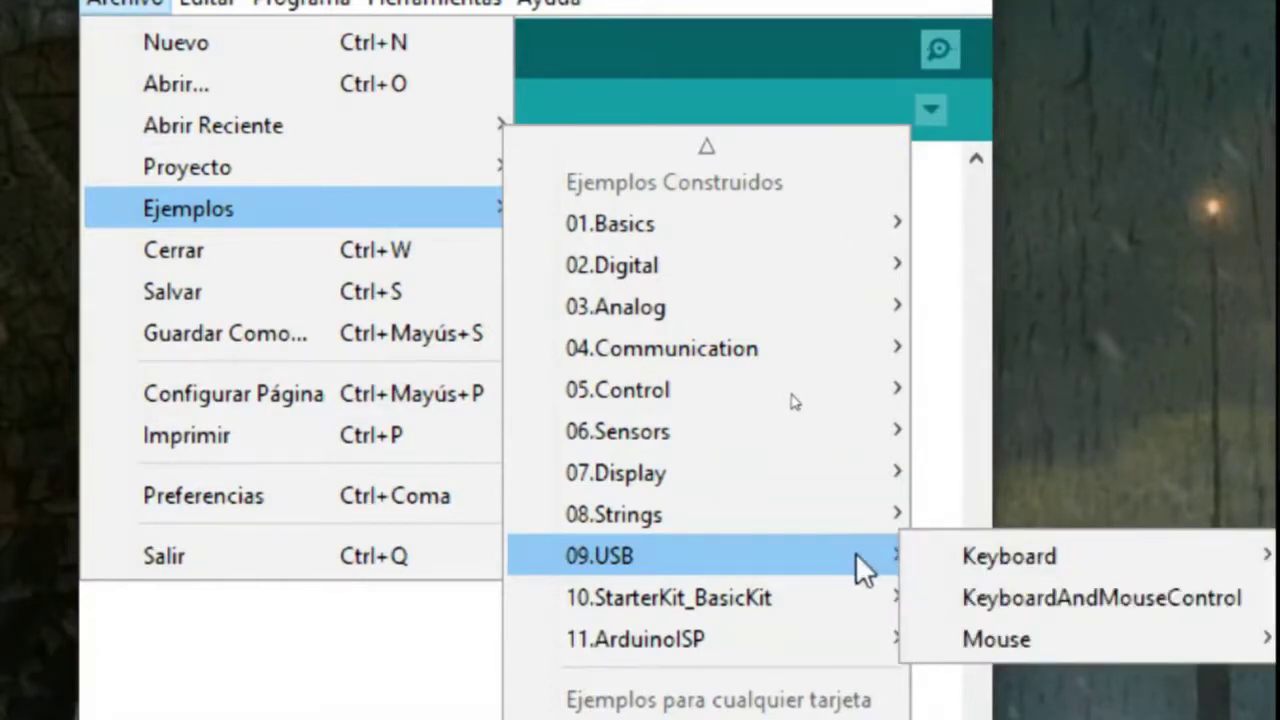
{"action": "mouse_move", "coordinate": [821, 599]}
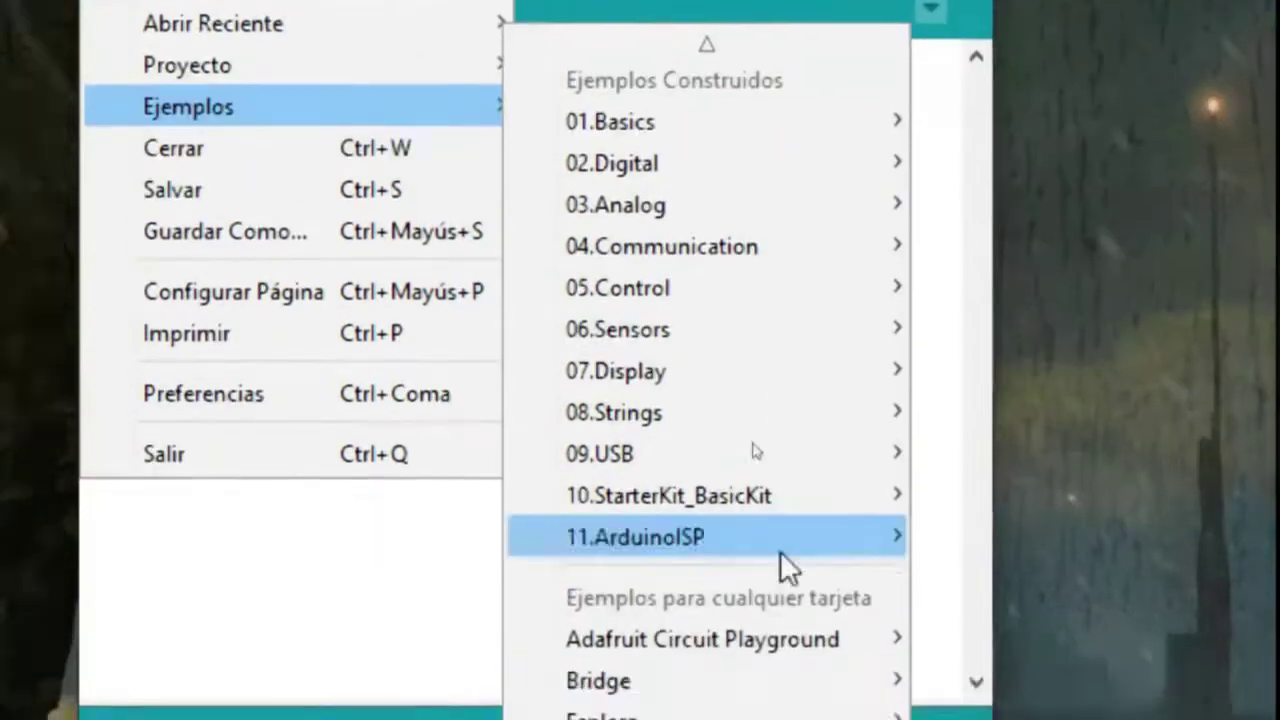
Examine the example sketches for any board, from Adafruit Circuit Playground and Esplora to Stepper and TFT.
{"action": "mouse_move", "coordinate": [776, 553]}
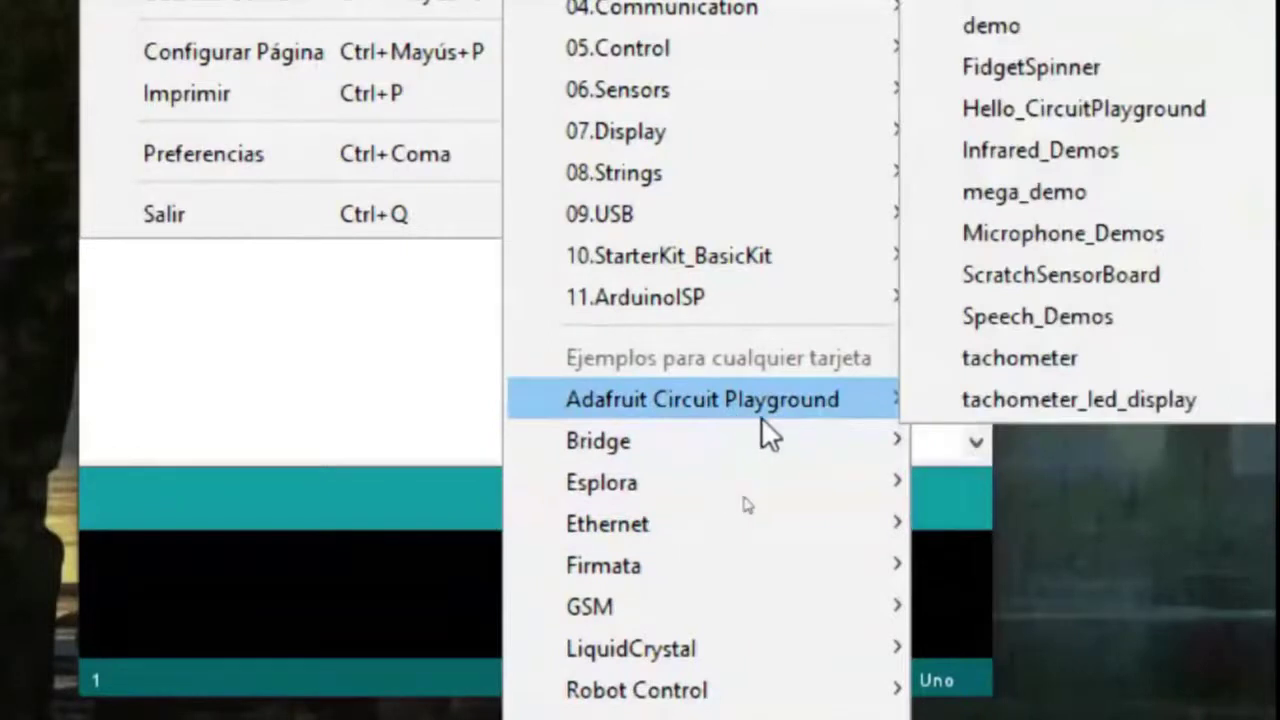
{"action": "mouse_move", "coordinate": [718, 430]}
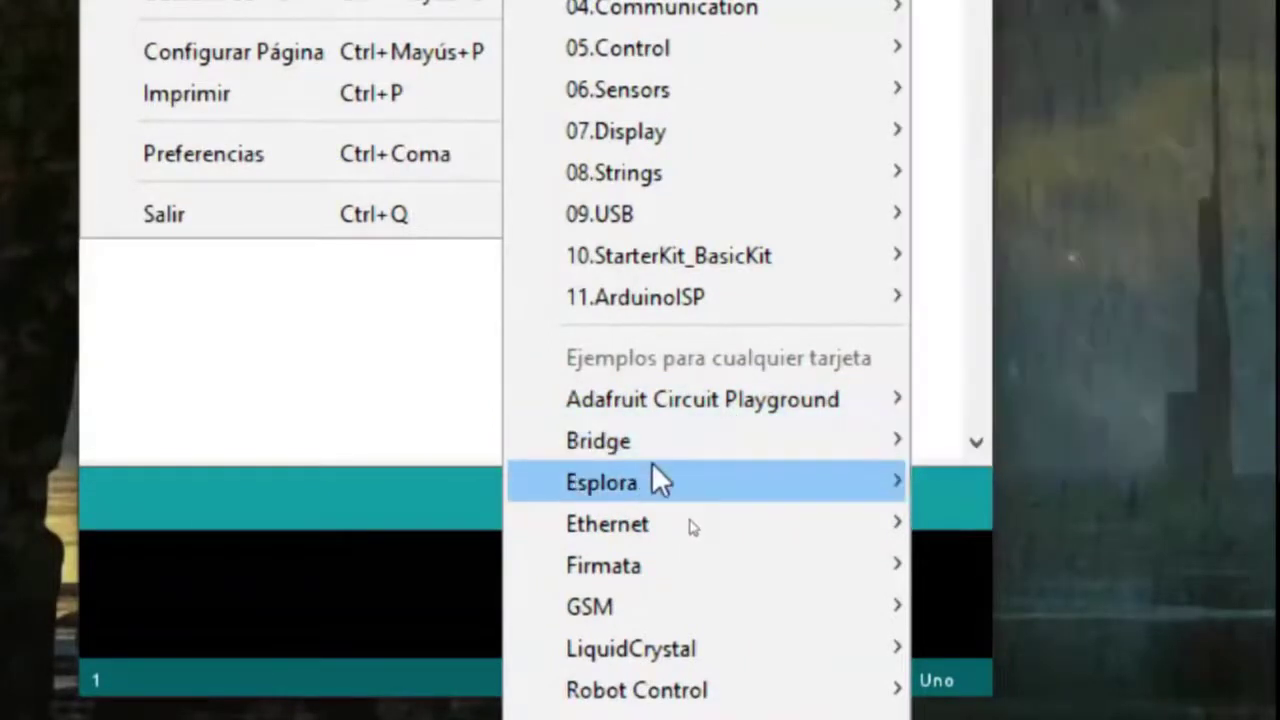
{"action": "mouse_move", "coordinate": [674, 495]}
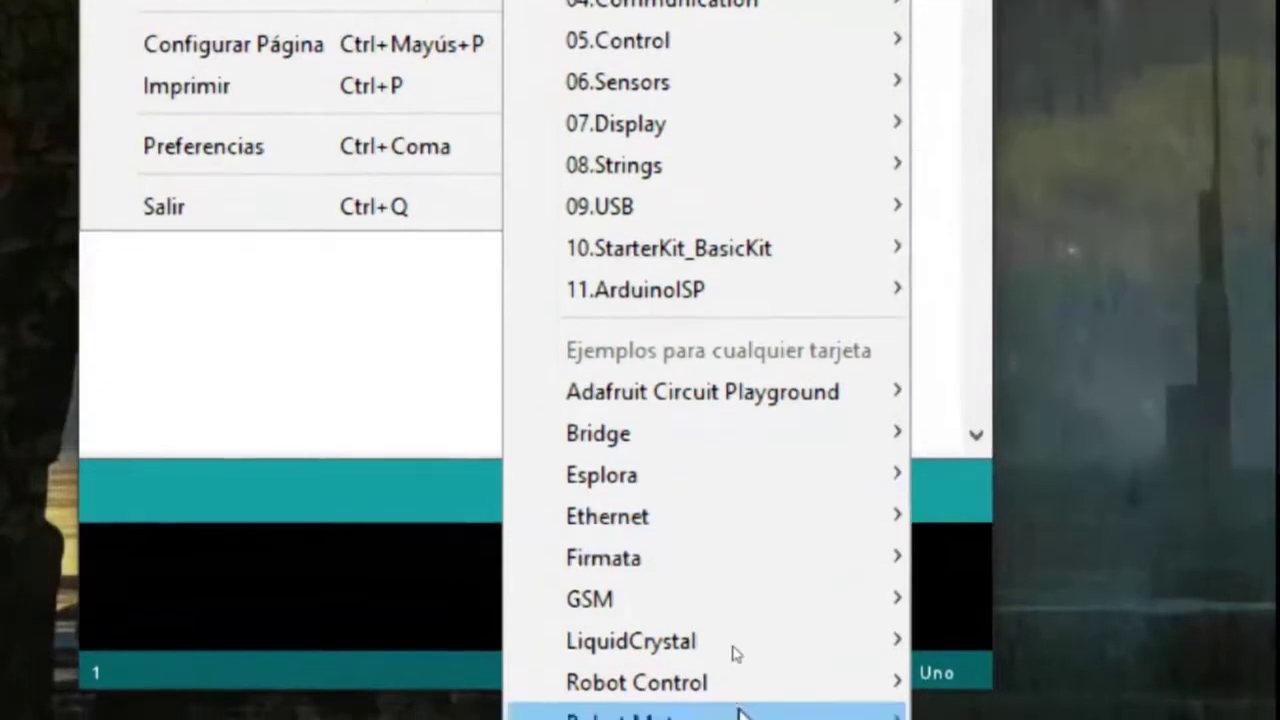
{"action": "scroll", "coordinate": [745, 590], "scroll_direction": "down", "scroll_amount": 4}
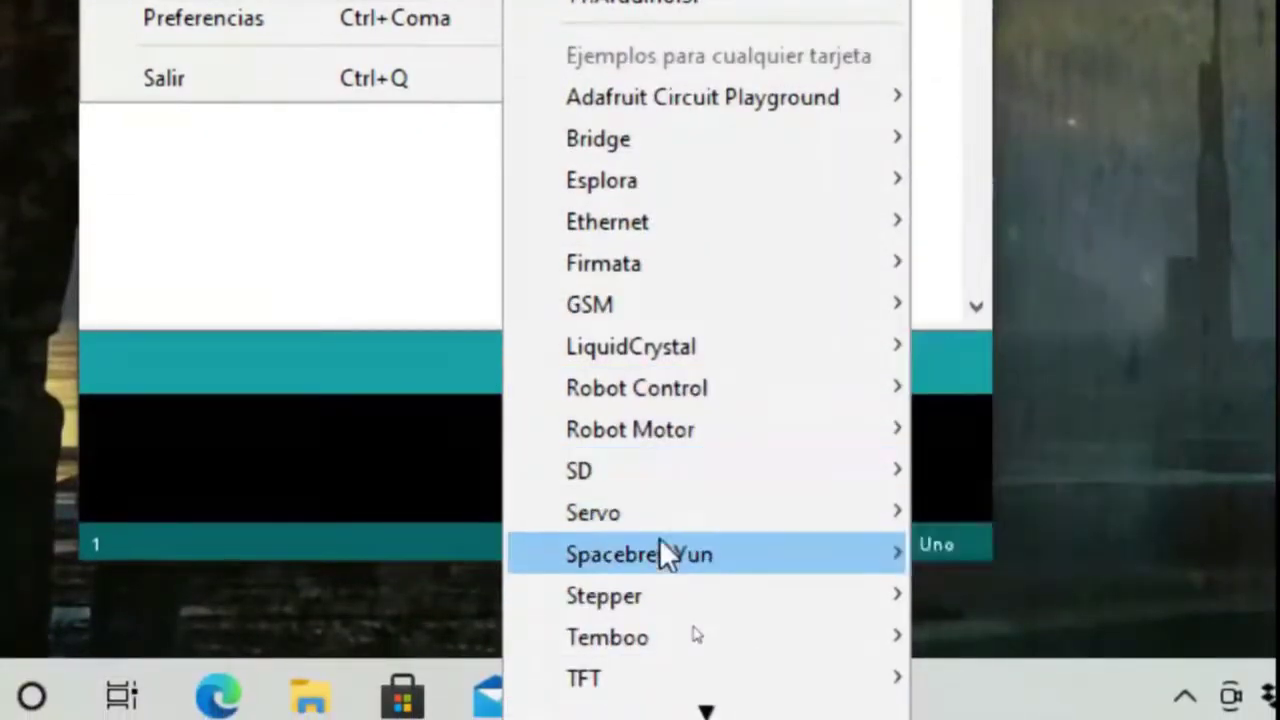
{"action": "mouse_move", "coordinate": [659, 600]}
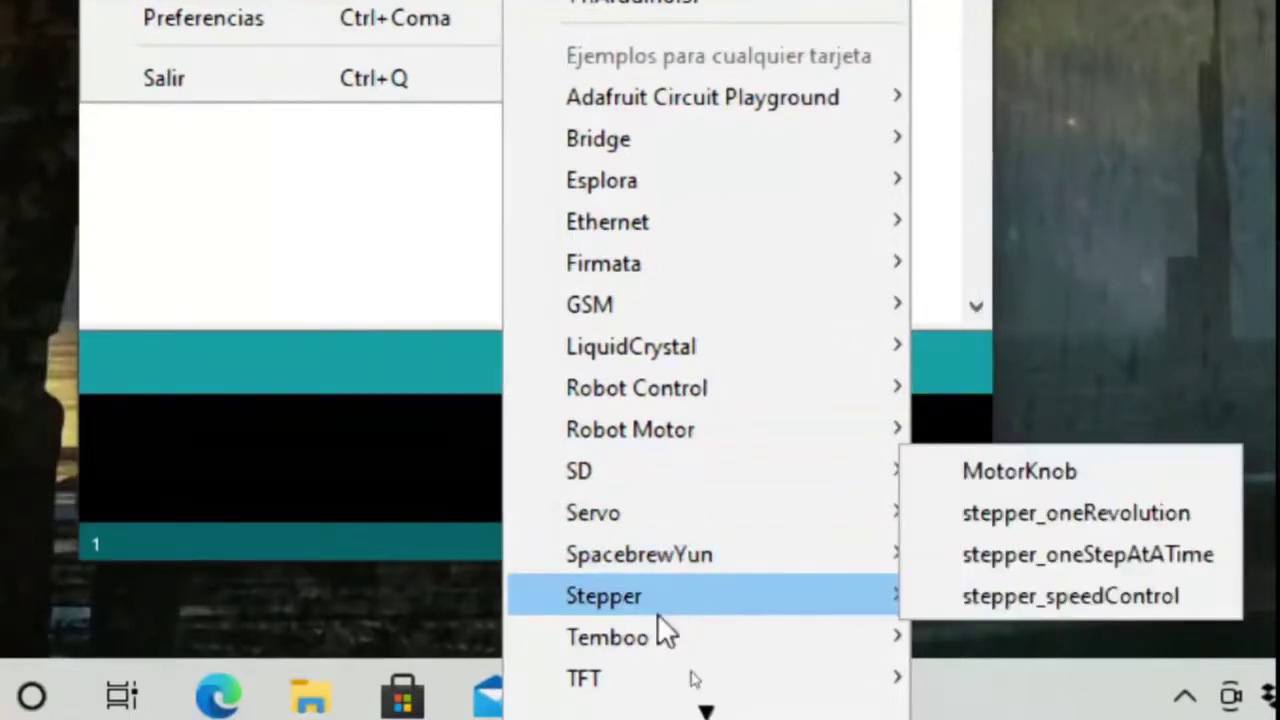
{"action": "mouse_move", "coordinate": [706, 712]}
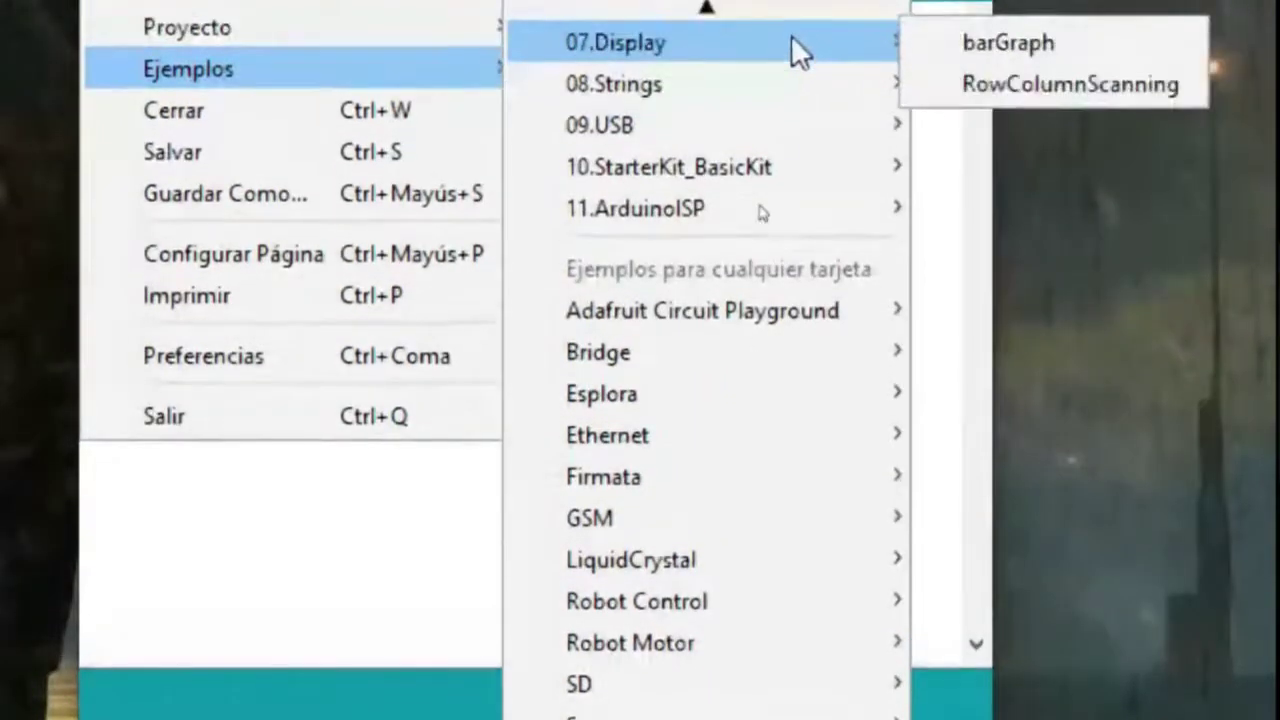
{"action": "mouse_move", "coordinate": [811, 52]}
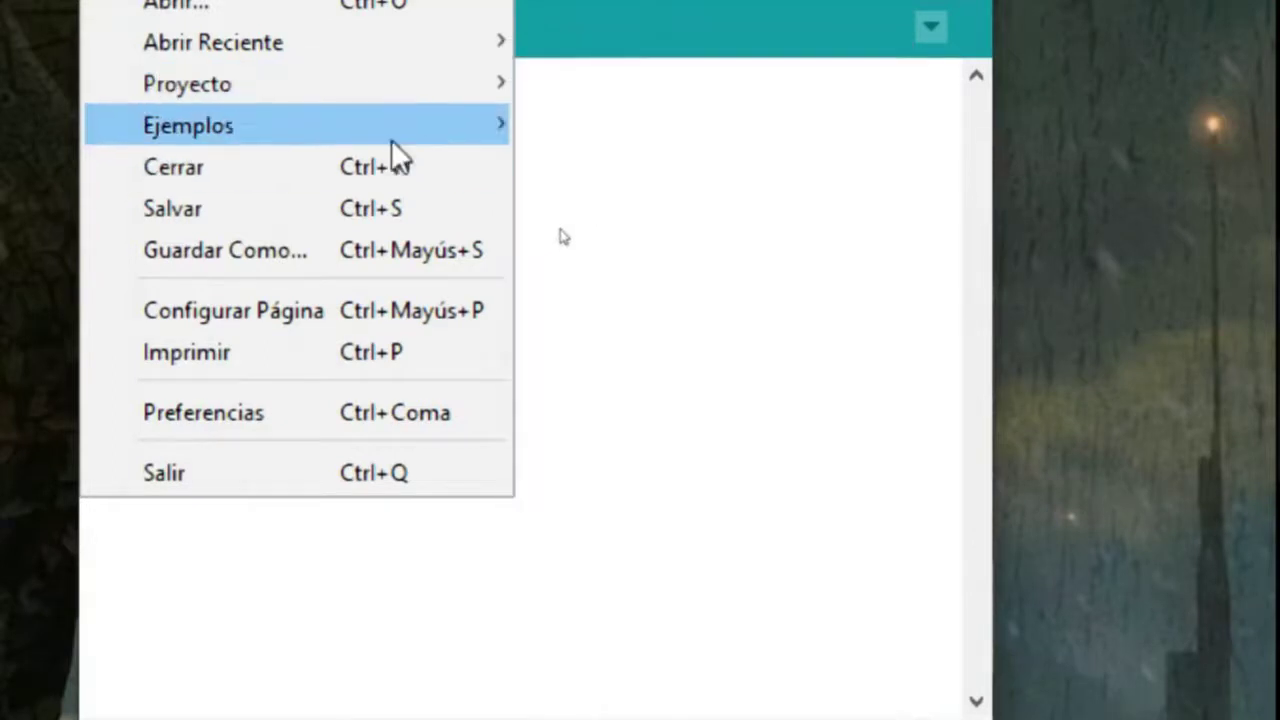
Look through the file, editing, program and tool commands, including the list of selectable Arduino boards down to Arduino Industrial 101.
{"action": "mouse_move", "coordinate": [397, 141]}
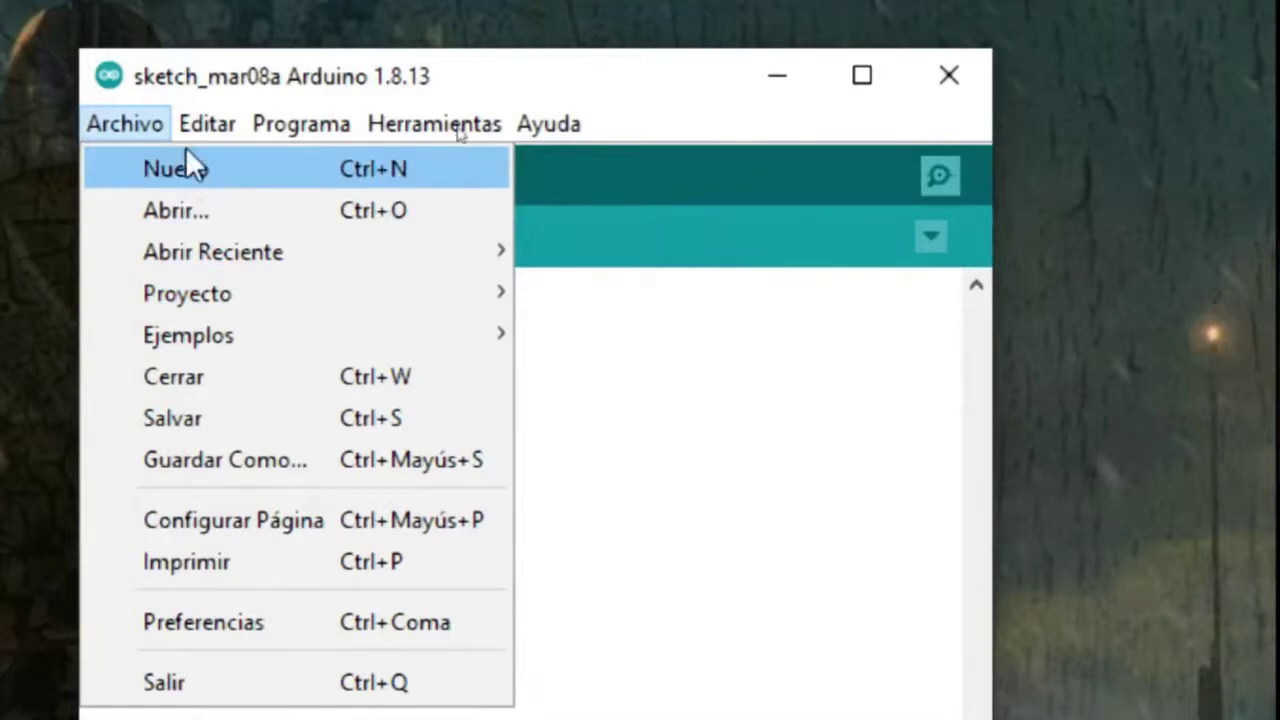
{"action": "mouse_move", "coordinate": [200, 128]}
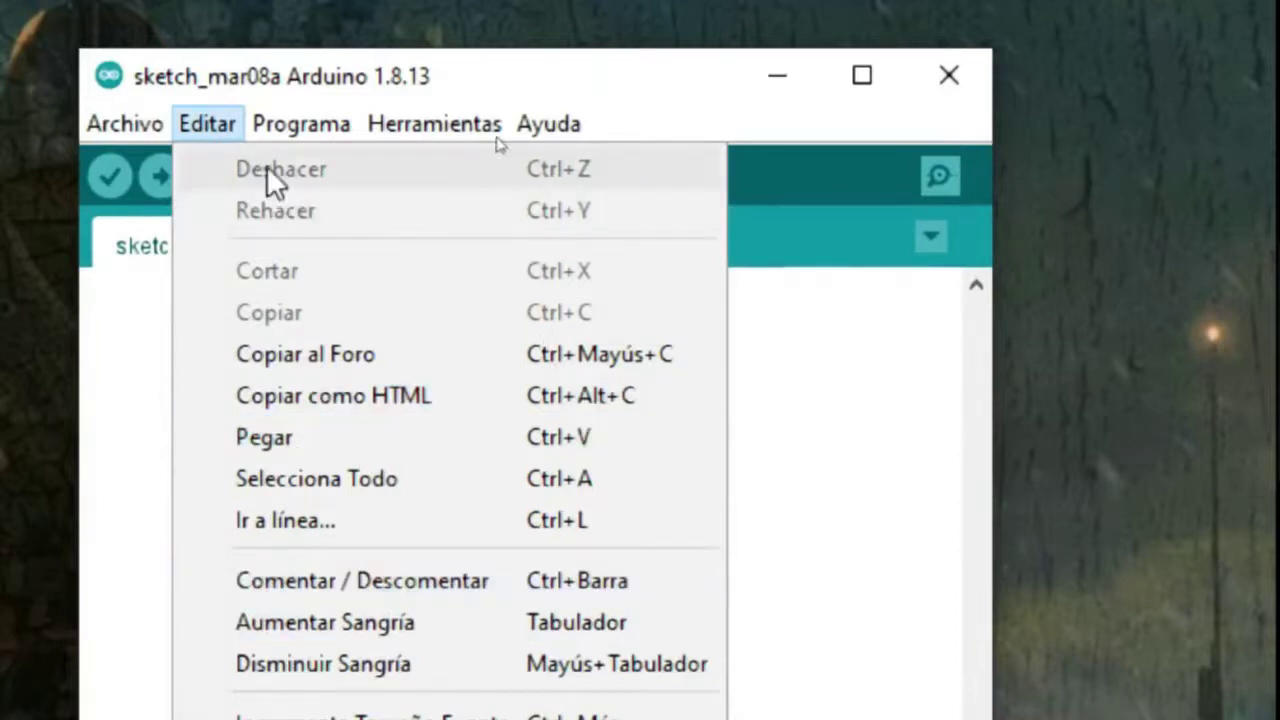
{"action": "mouse_move", "coordinate": [312, 113]}
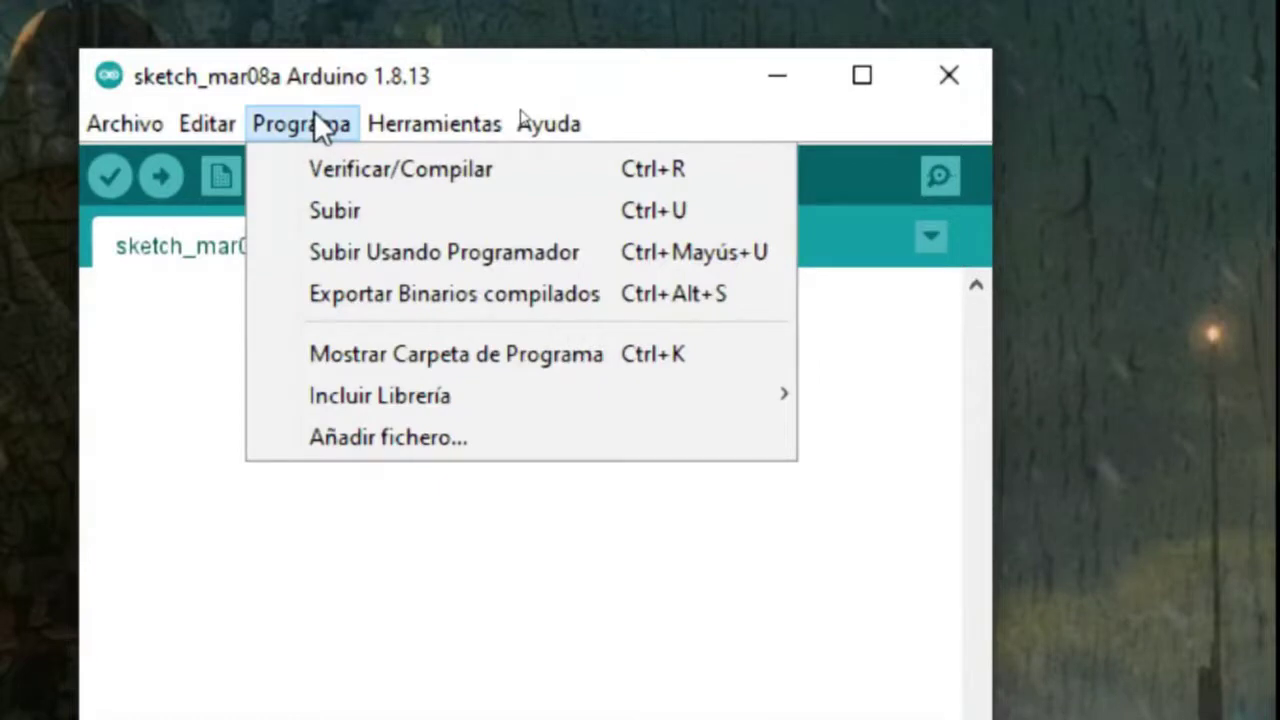
{"action": "mouse_move", "coordinate": [428, 122]}
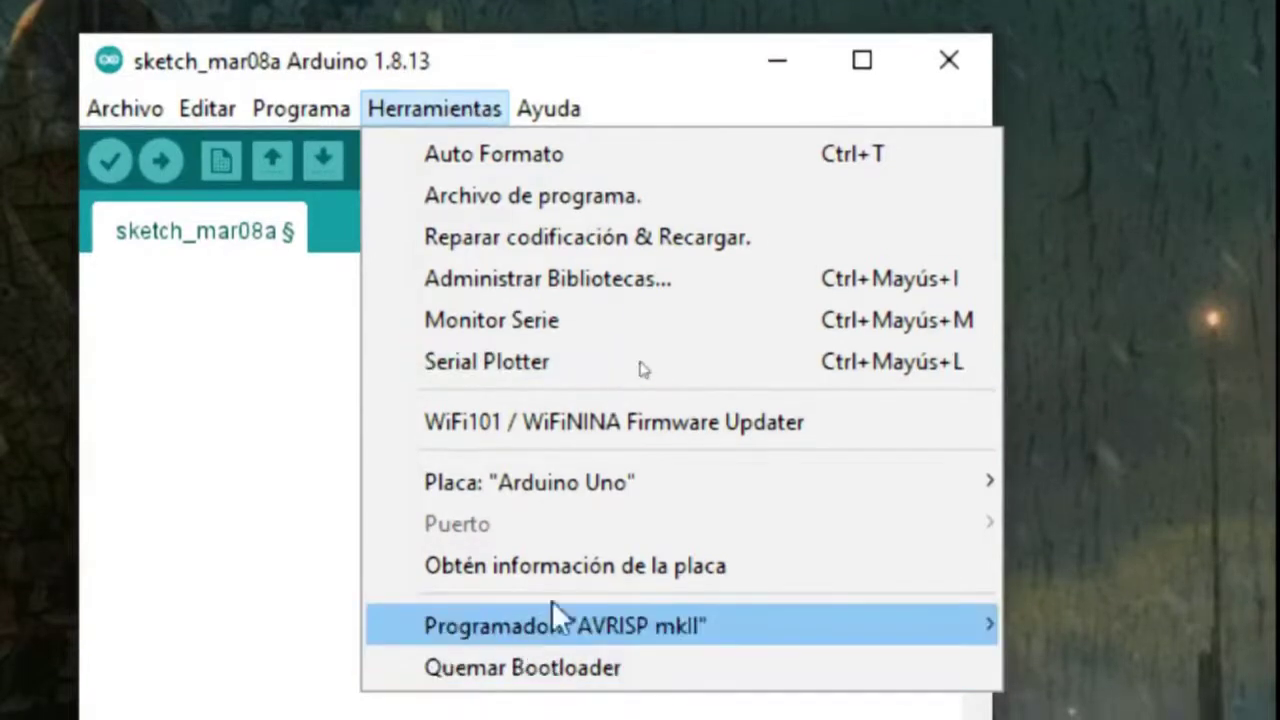
{"action": "mouse_move", "coordinate": [697, 478]}
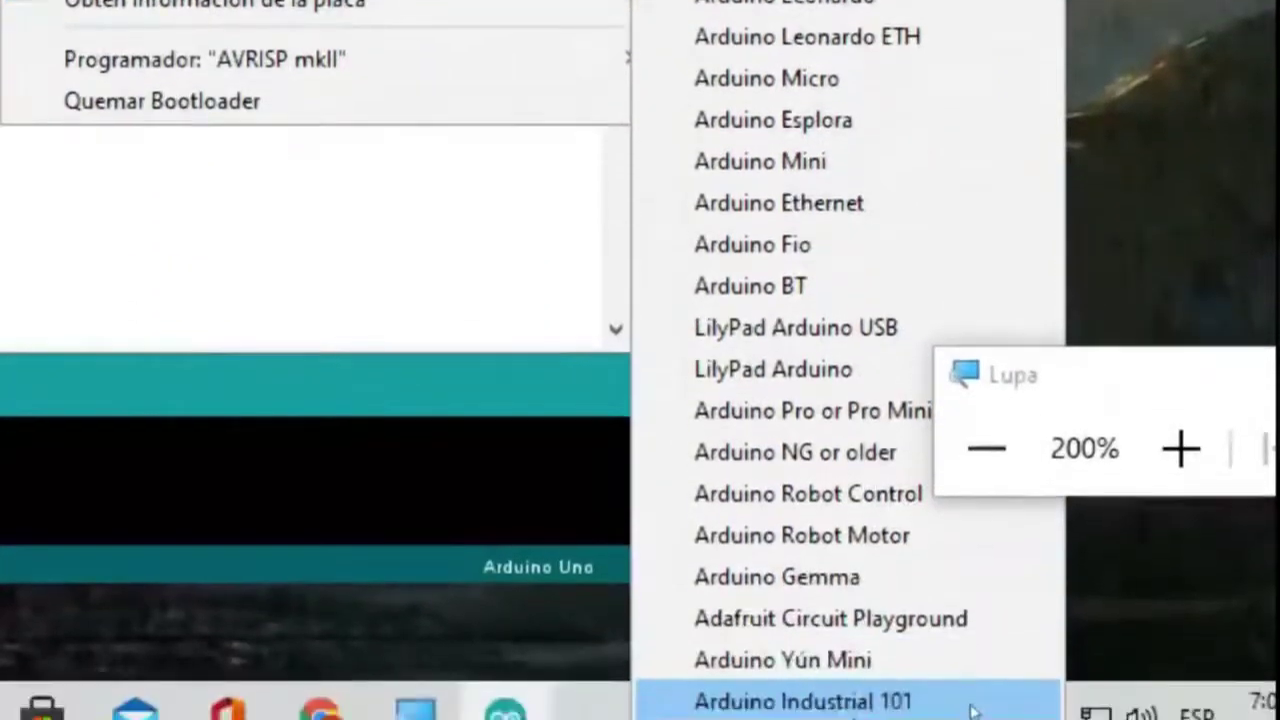
{"action": "mouse_move", "coordinate": [852, 690]}
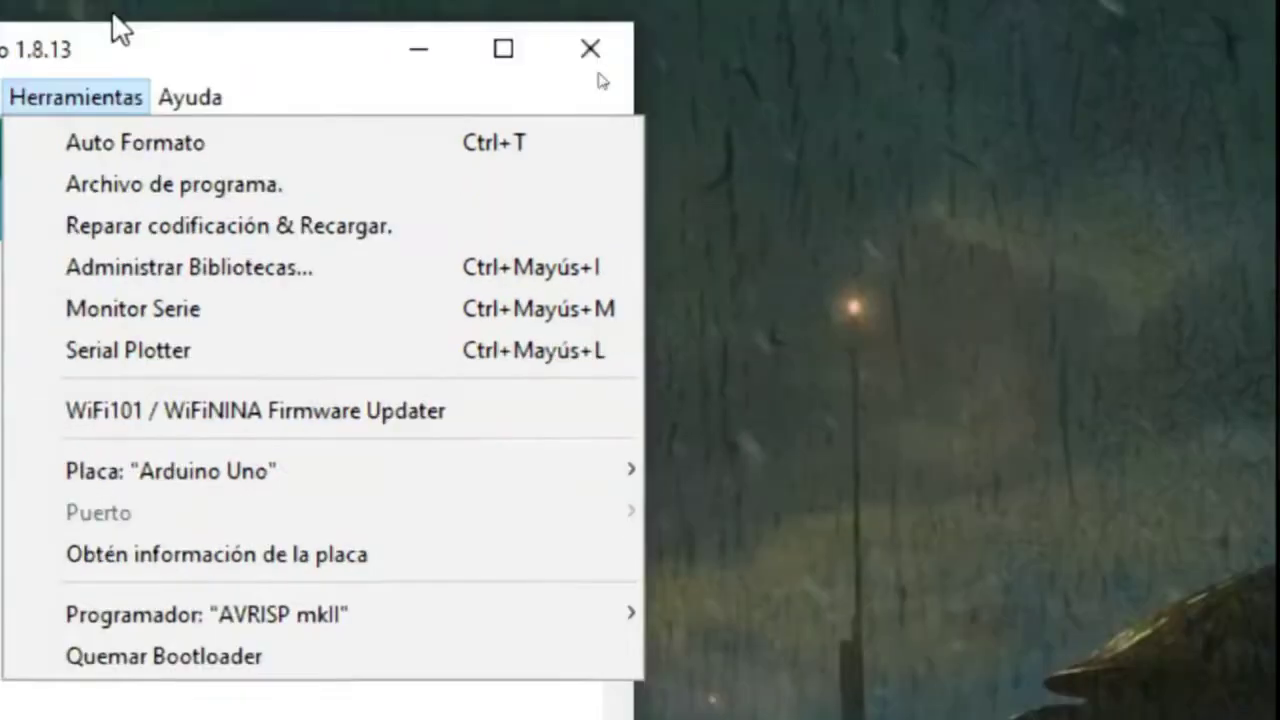
Review the available help resources and return to the list of tool commands.
{"action": "left_click", "coordinate": [238, 100]}
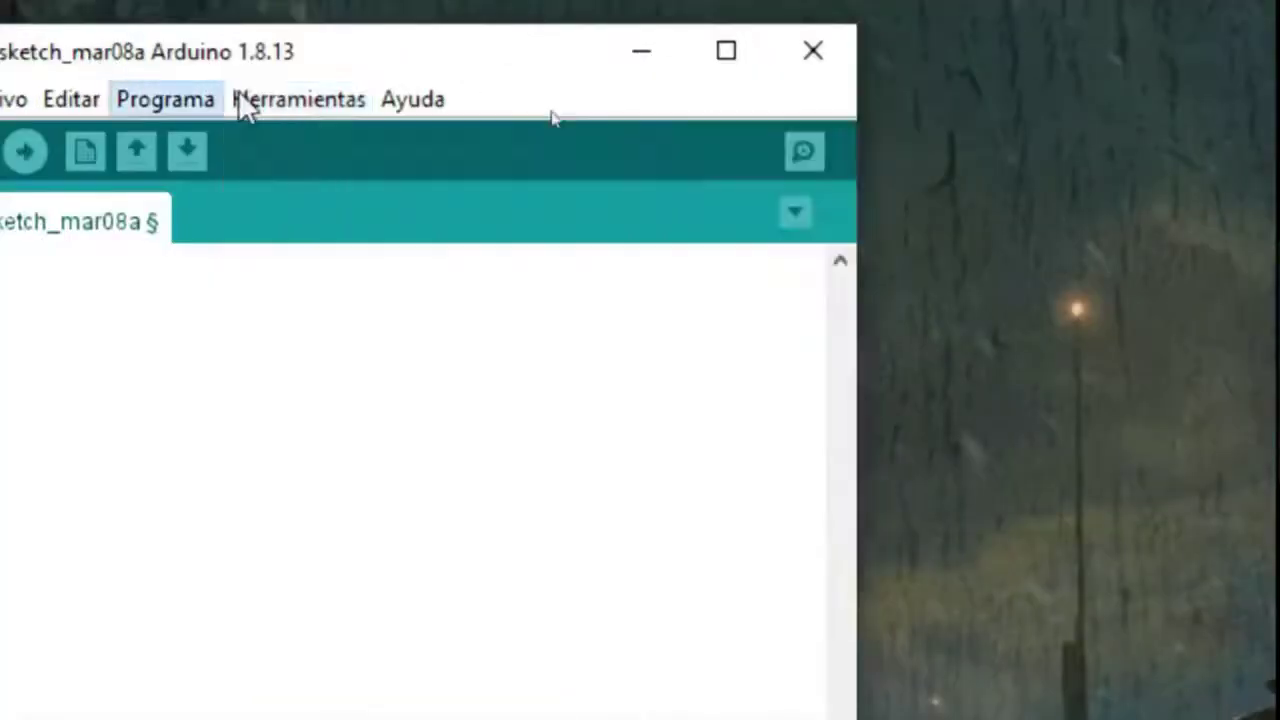
{"action": "left_click", "coordinate": [247, 100]}
{"action": "mouse_move", "coordinate": [414, 100]}
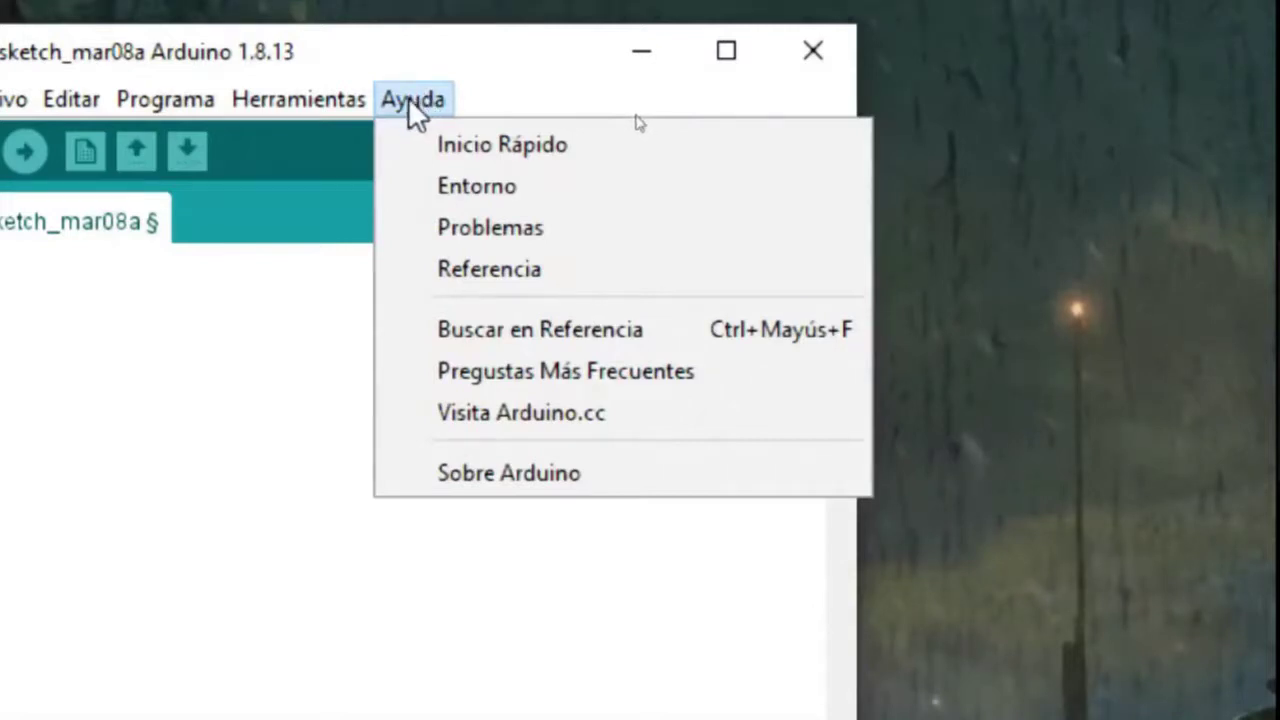
{"action": "left_click", "coordinate": [408, 97]}
{"action": "left_click", "coordinate": [340, 100]}
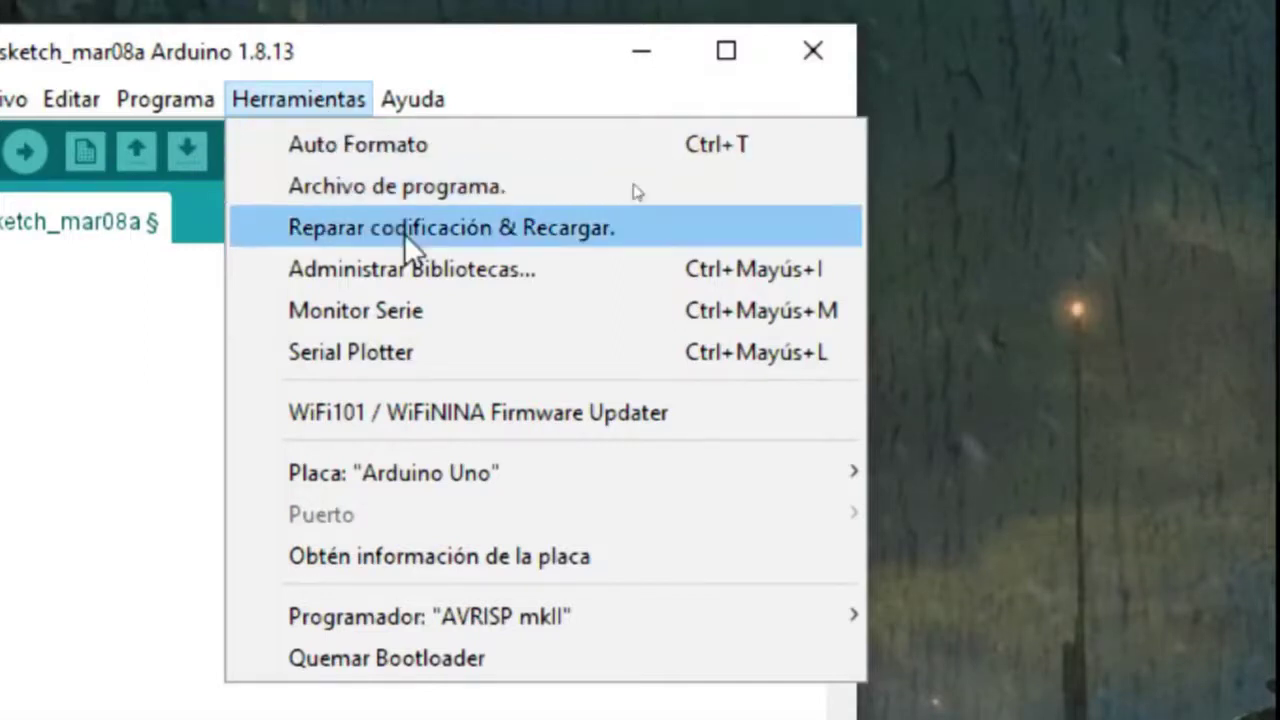
Choose to manage libraries, reduce the Magnifier zoom to 100%, and shift the Arduino window slightly down.
{"action": "left_click", "coordinate": [466, 280]}
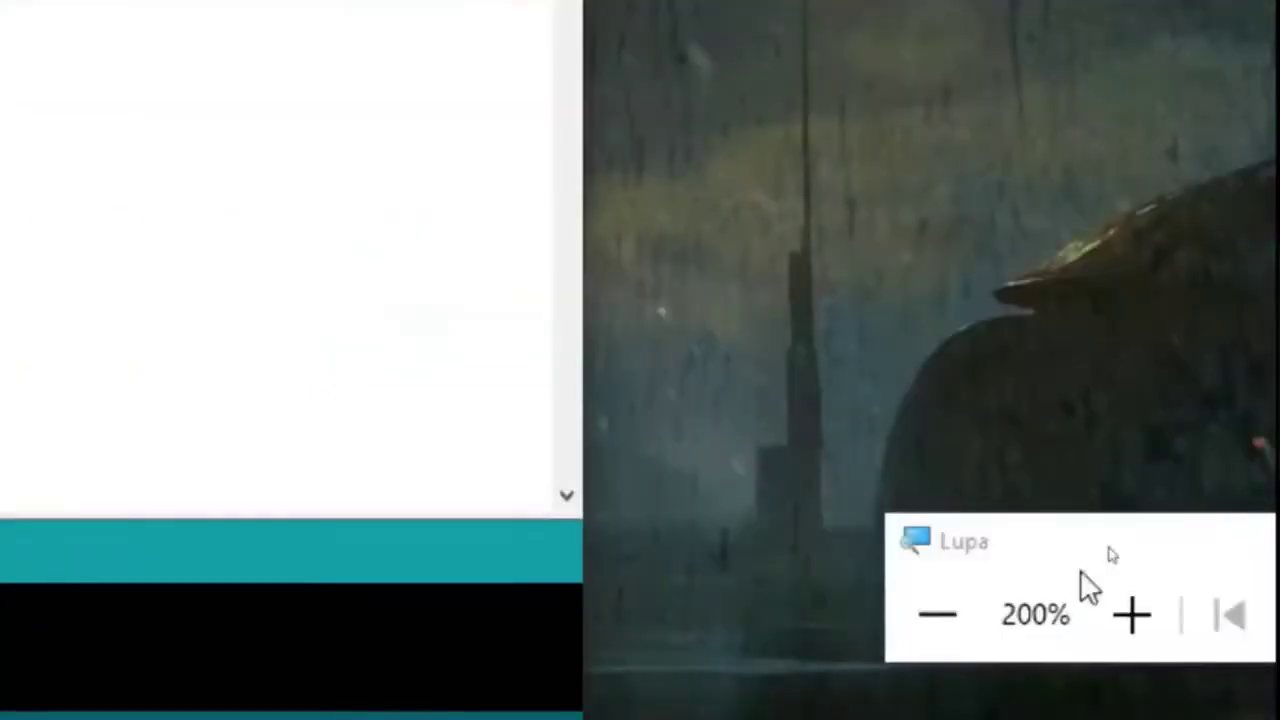
{"action": "left_click", "coordinate": [958, 612]}
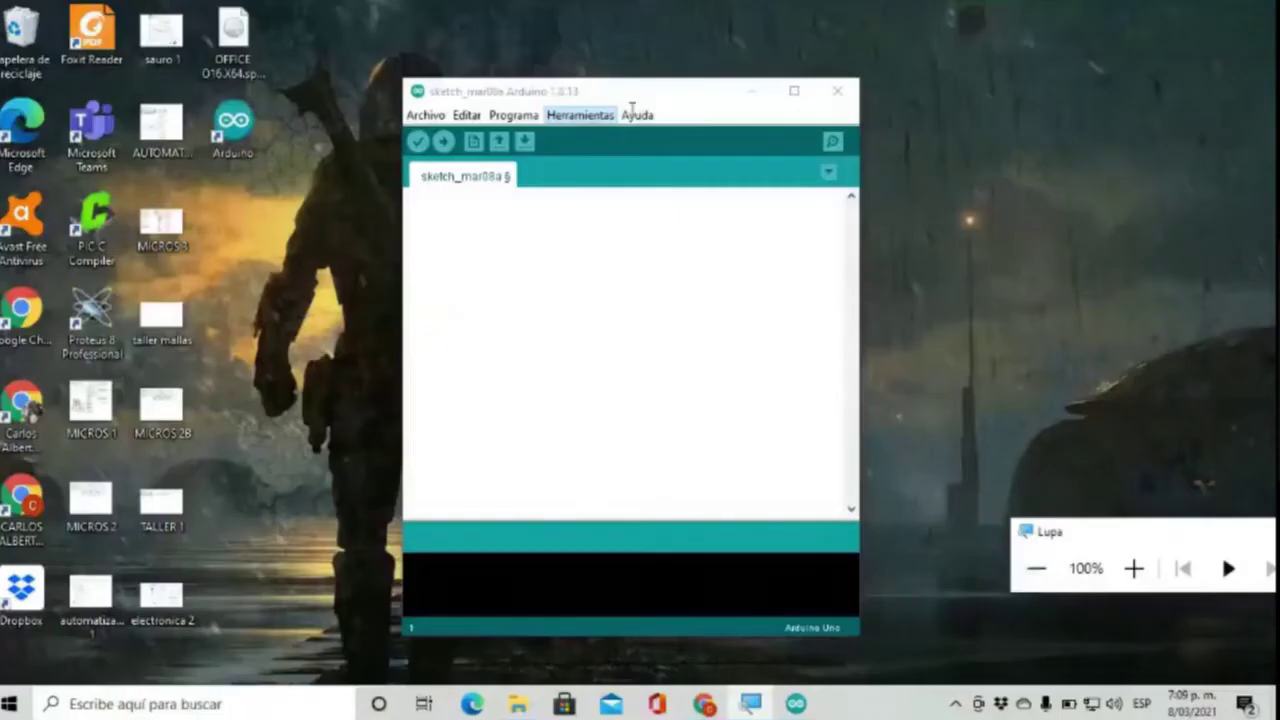
{"action": "left_click", "coordinate": [587, 115]}
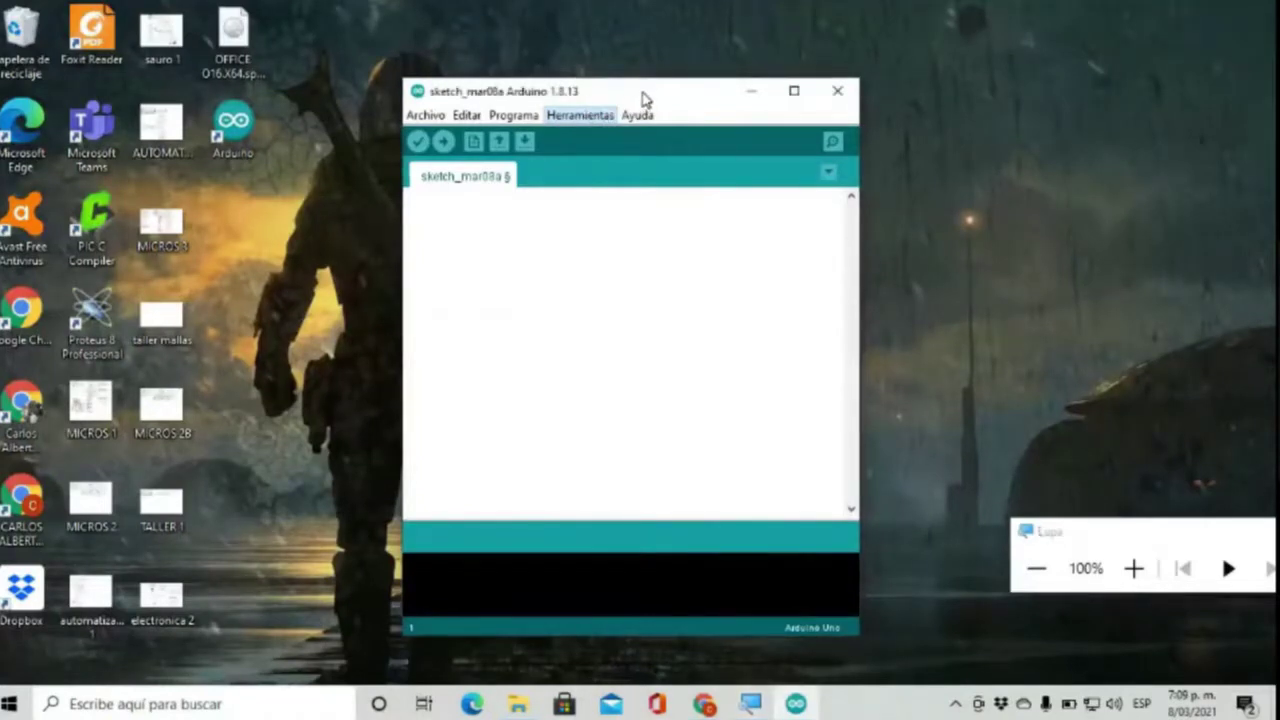
{"action": "mouse_move", "coordinate": [648, 103]}
{"action": "left_mouse_down"}
{"action": "mouse_move", "coordinate": [993, 297]}
{"action": "mouse_move", "coordinate": [648, 118]}
{"action": "left_mouse_up"}
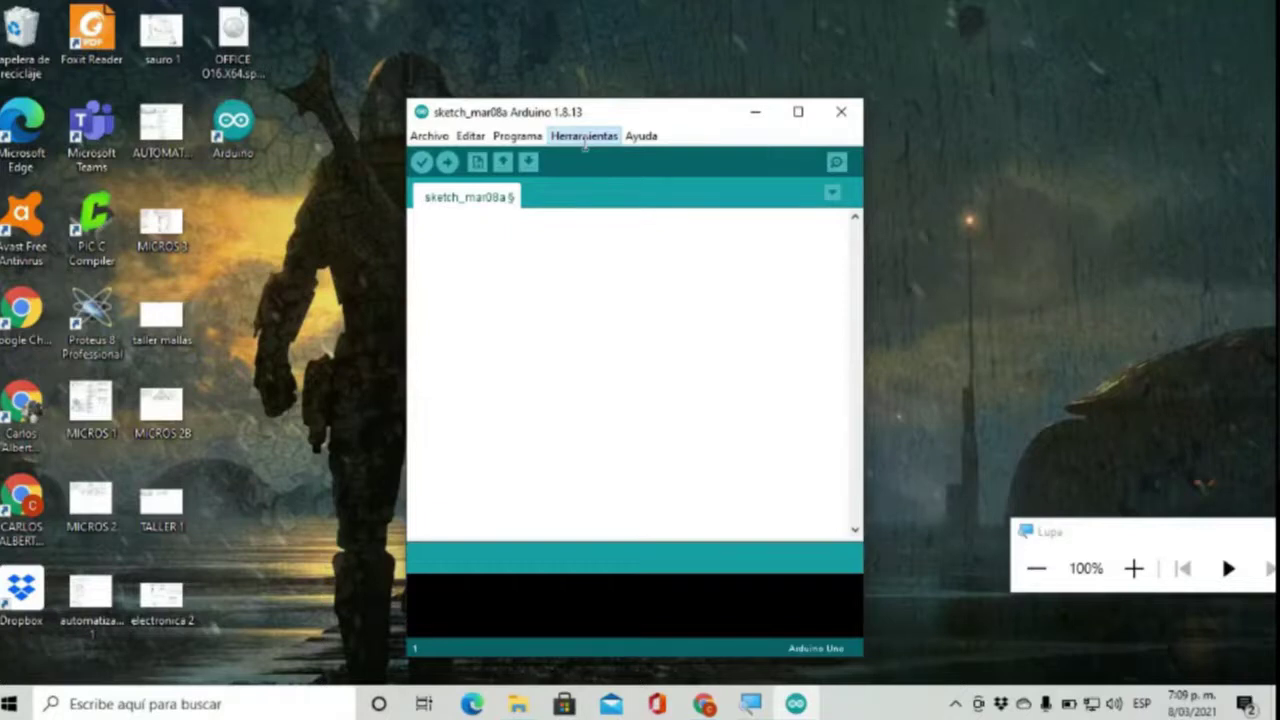
Open the library manager and search all library types and topics for hc05.
{"action": "key", "text": "ctrl+shift+i"}
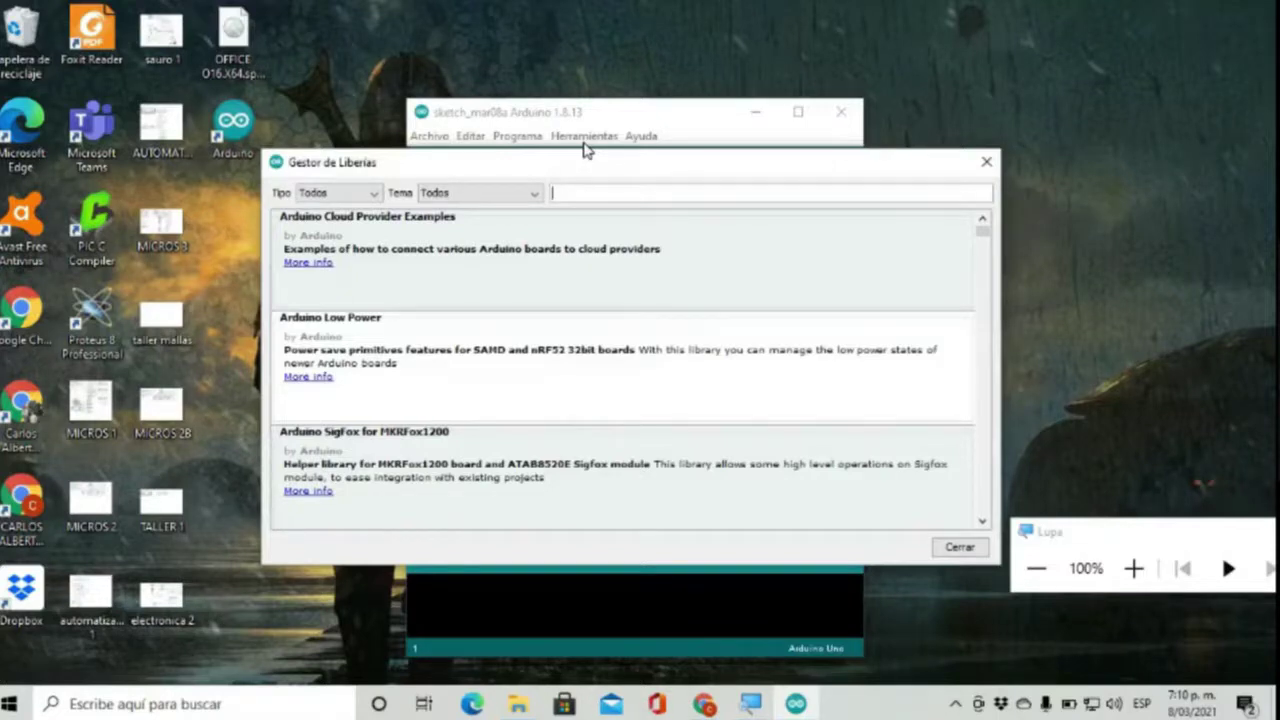
{"action": "type", "text": "hc"}
{"action": "left_click_drag", "start_coordinate": [717, 164], "coordinate": [749, 117]}
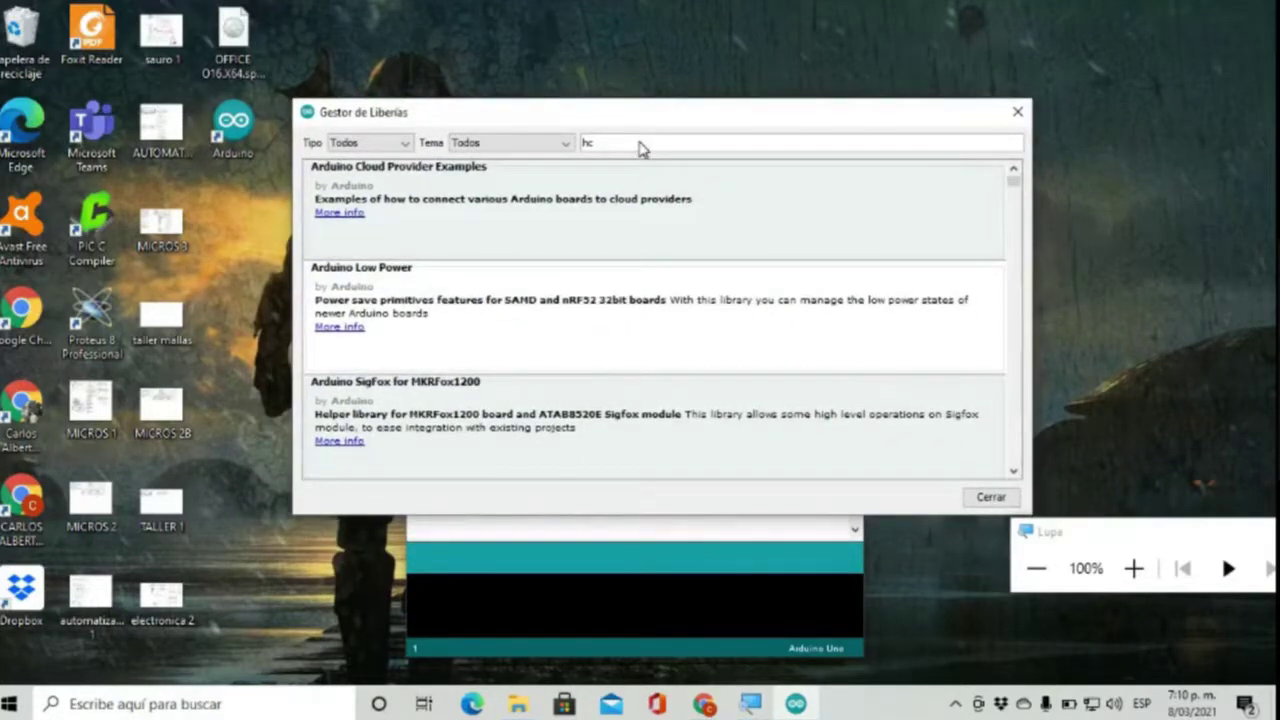
{"action": "type", "text": "05"}
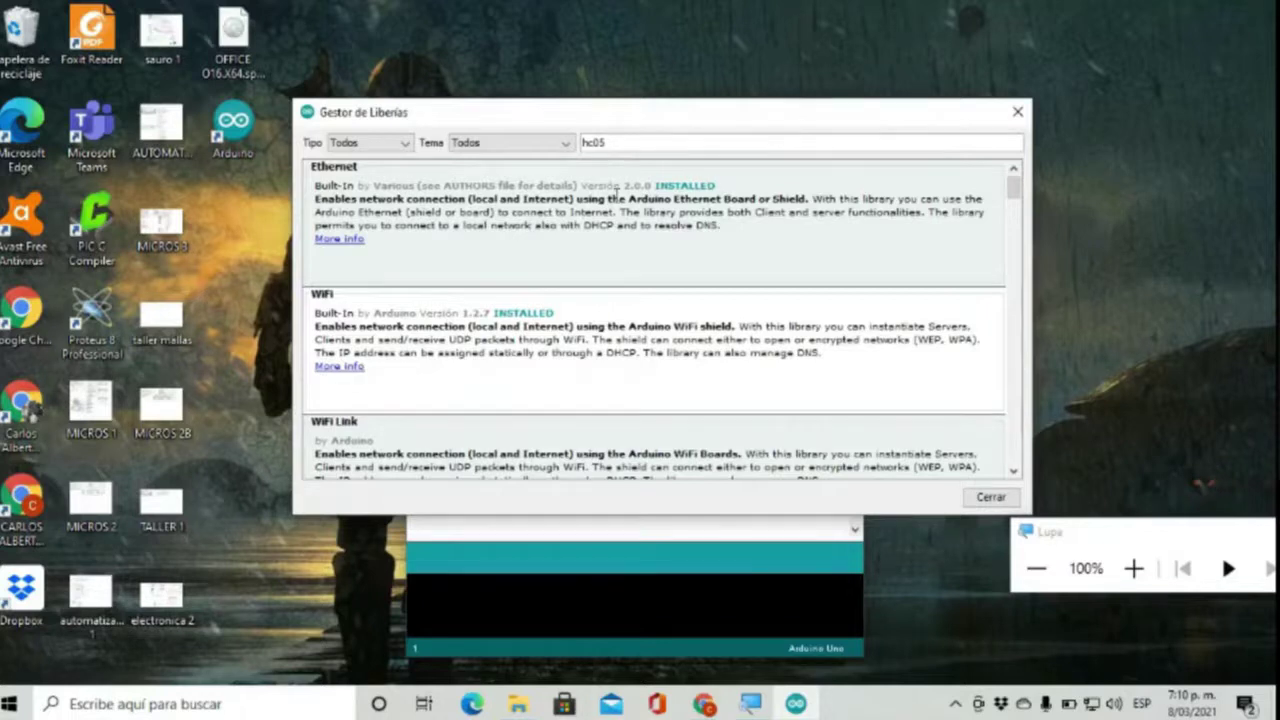
Search the library manager for hc05 and for hchhh, and close the library manager.
{"action": "key", "text": "Return"}
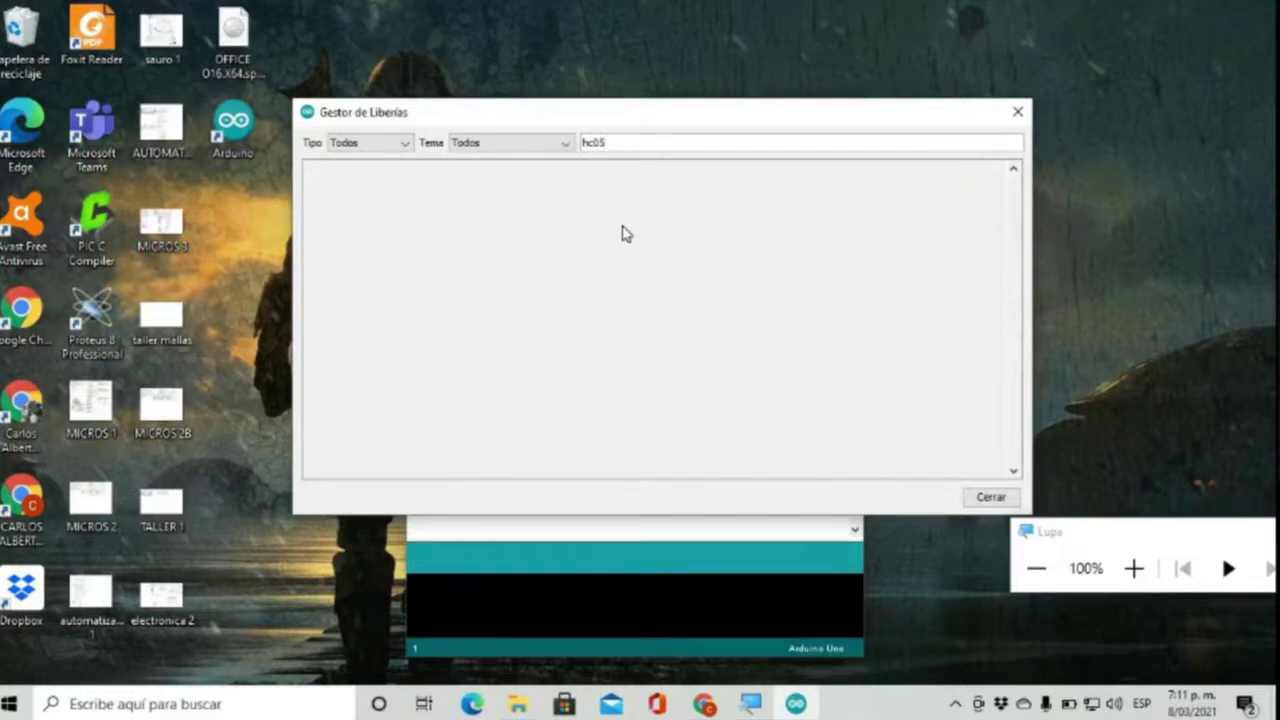
{"action": "double_click", "coordinate": [612, 138]}
{"action": "key", "text": "BackSpace"}
{"action": "type", "text": "hchhh"}
{"action": "left_click_drag", "start_coordinate": [687, 122], "coordinate": [772, 140]}
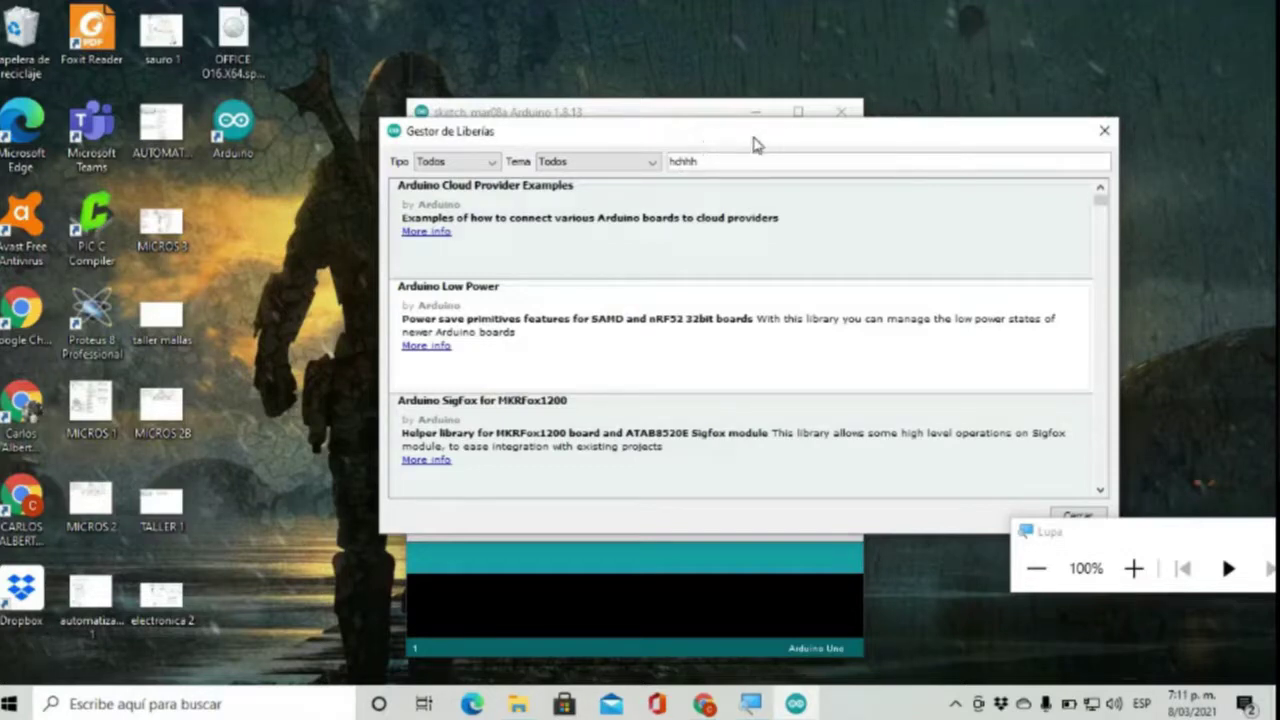
{"action": "left_click_drag", "start_coordinate": [757, 143], "coordinate": [666, 174]}
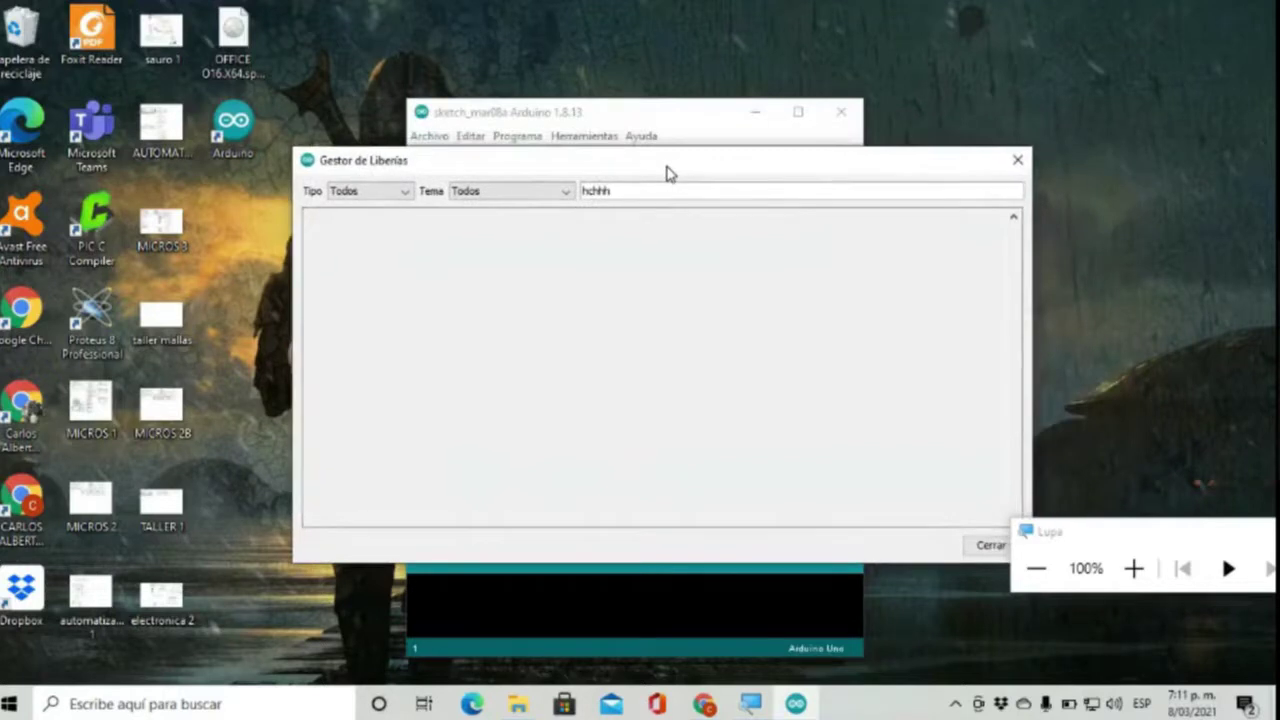
{"action": "left_click", "coordinate": [1016, 162]}
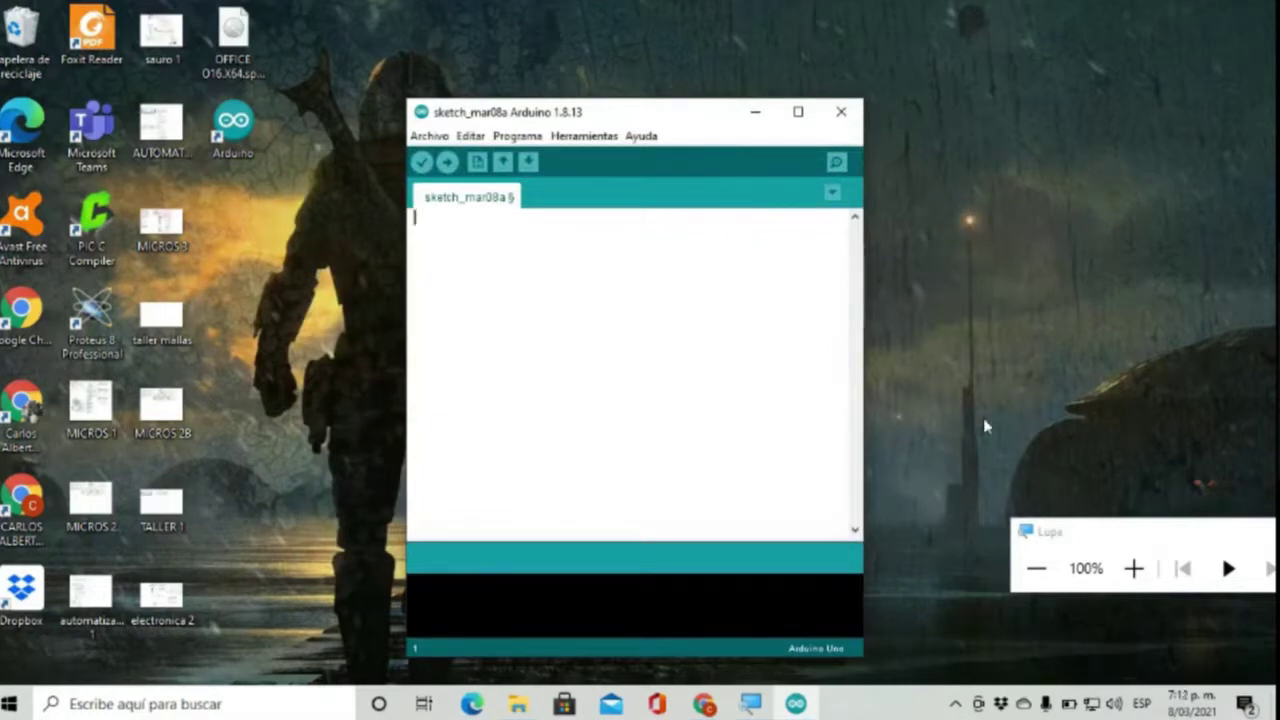
Open the Blink example from the 01.Basics set and close the empty sketch_mar08a sketch without saving changes.
{"action": "left_click", "coordinate": [1131, 568]}
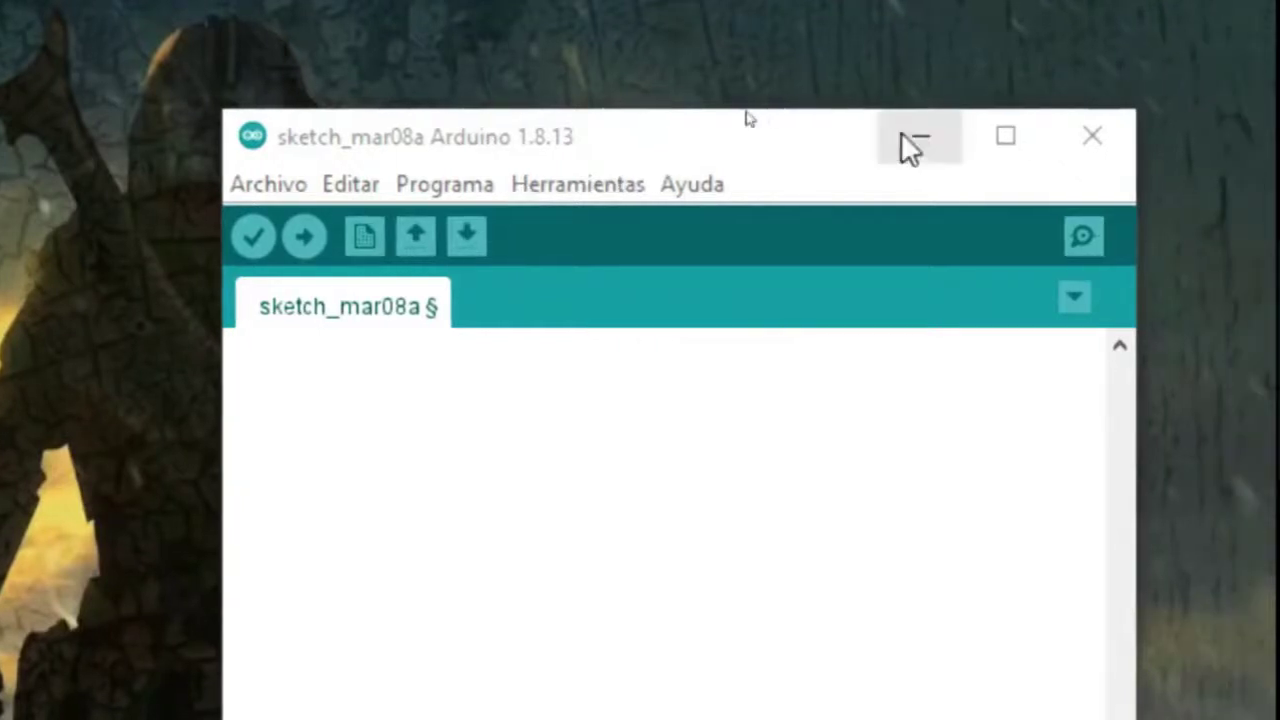
{"action": "left_click", "coordinate": [990, 140]}
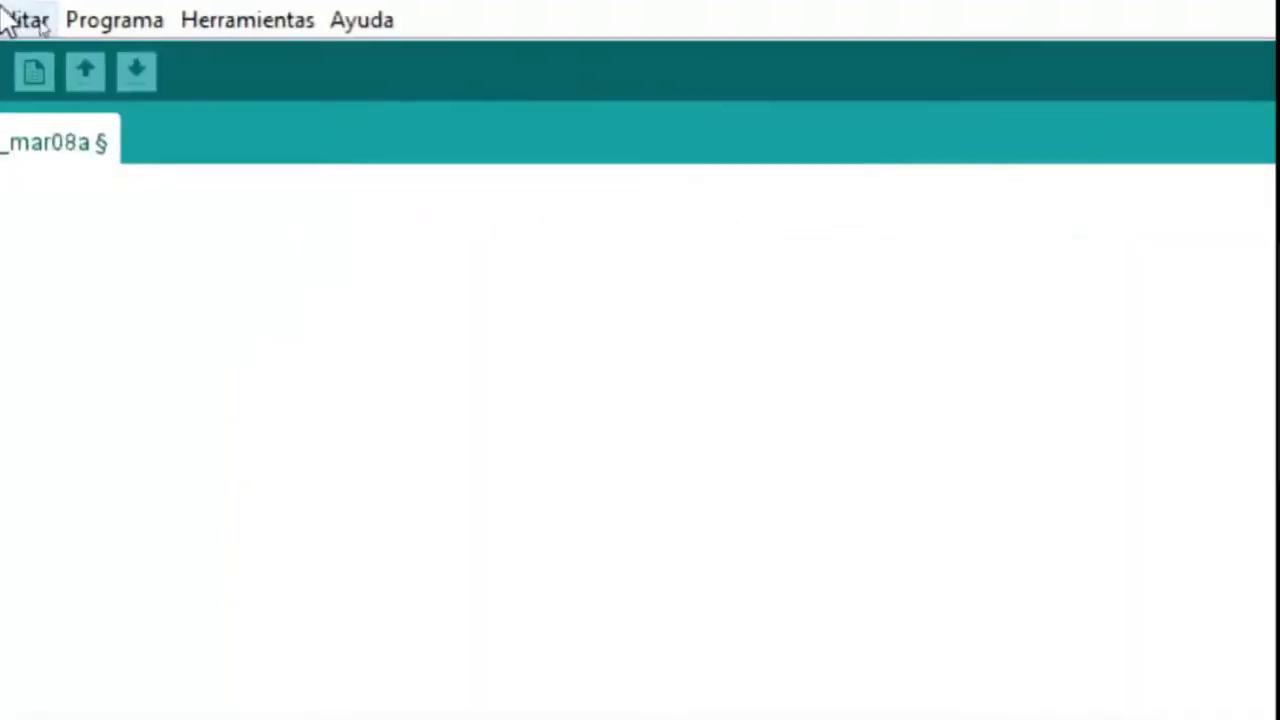
{"action": "left_click", "coordinate": [32, 58]}
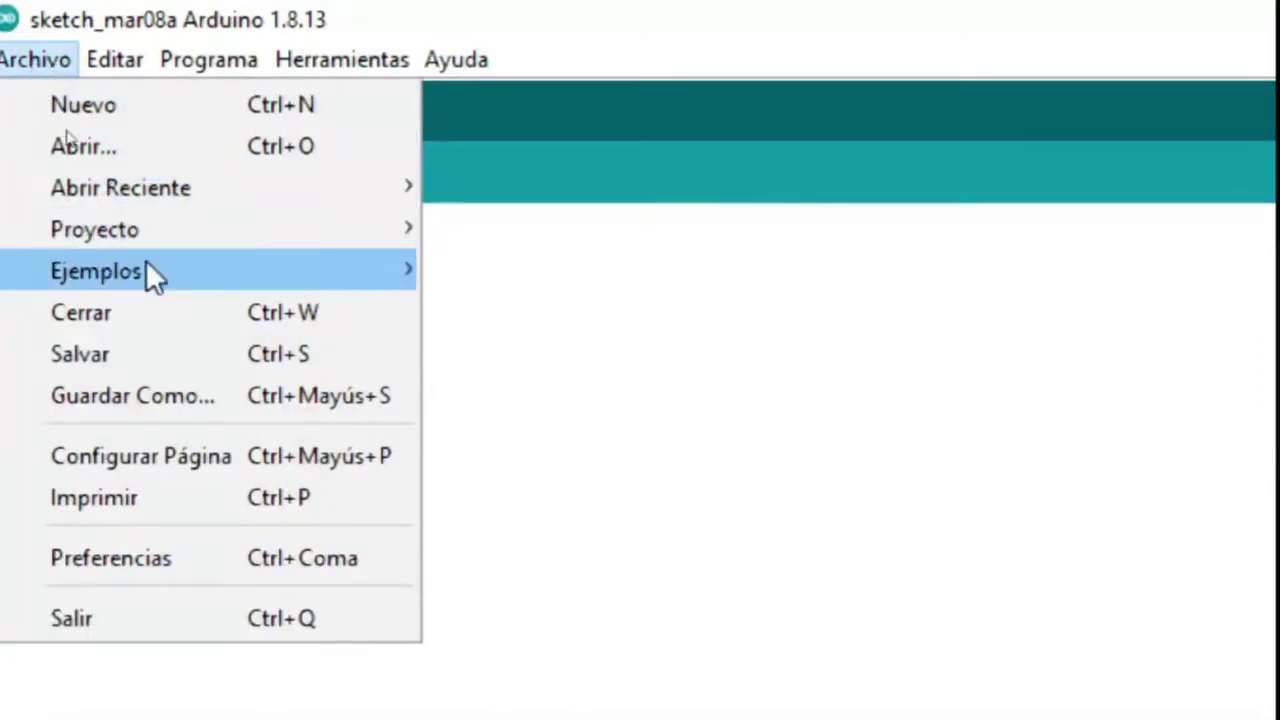
{"action": "mouse_move", "coordinate": [146, 266]}
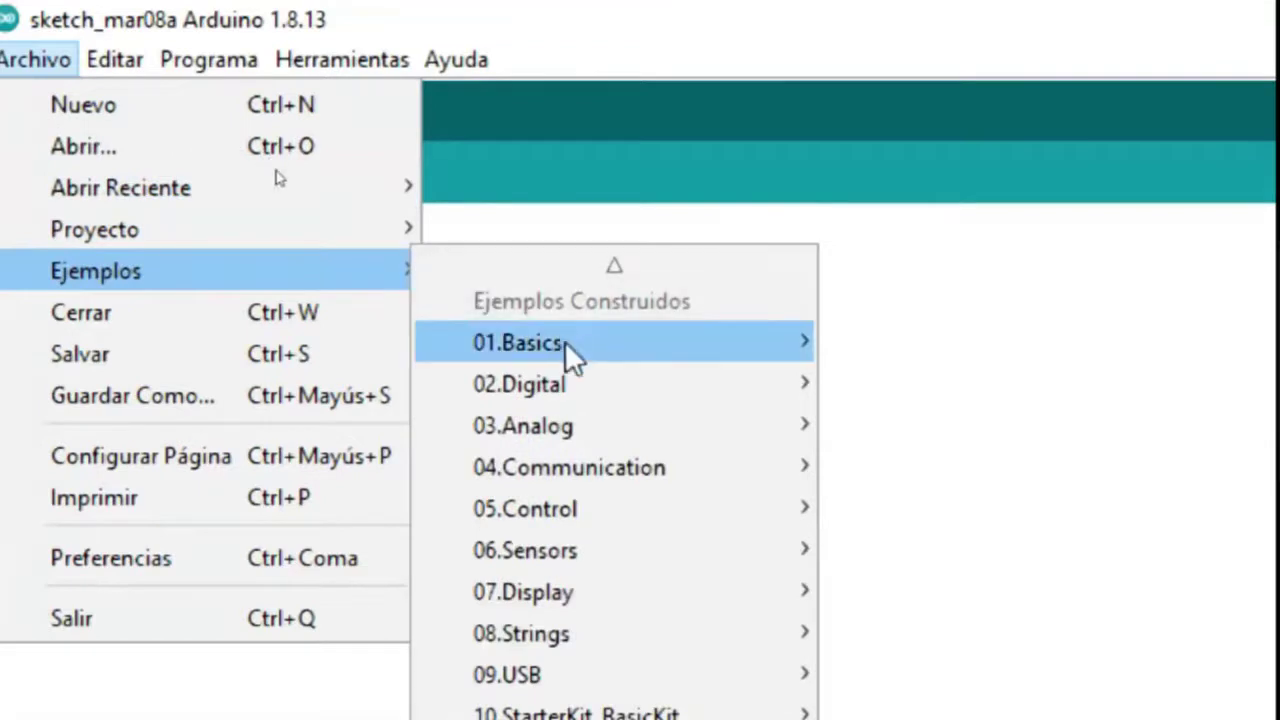
{"action": "mouse_move", "coordinate": [565, 341]}
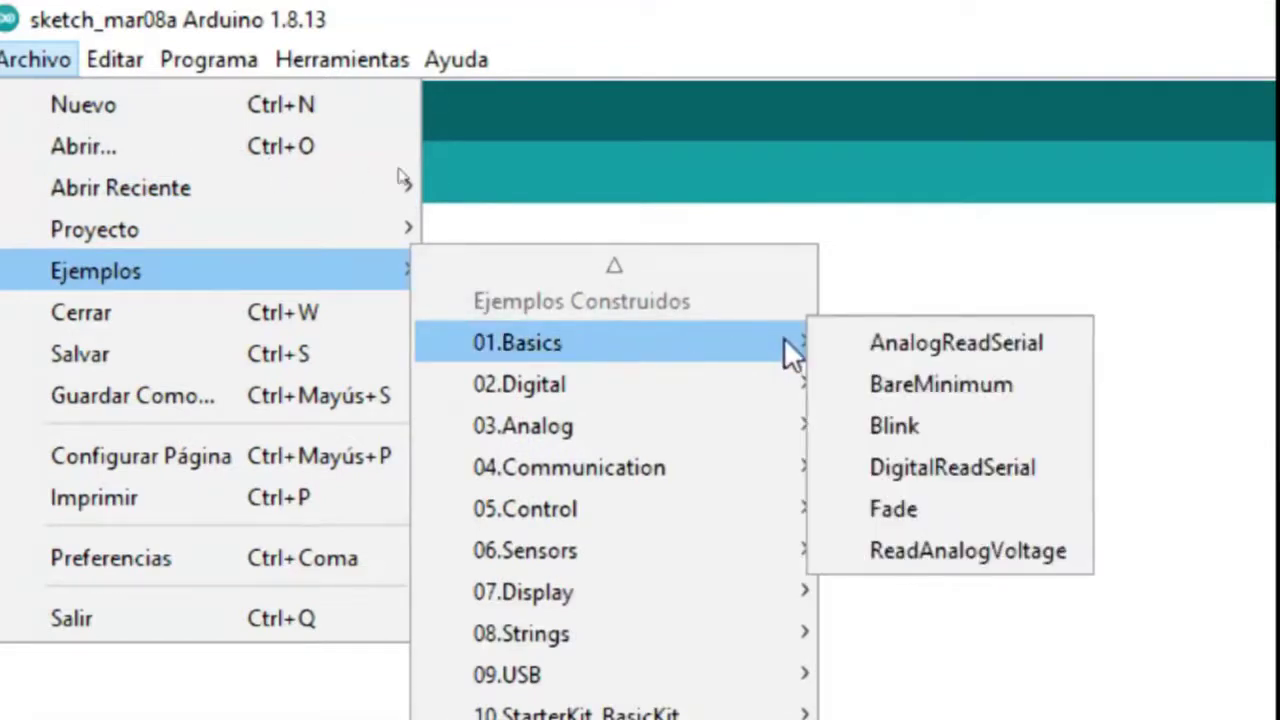
{"action": "left_click", "coordinate": [938, 426]}
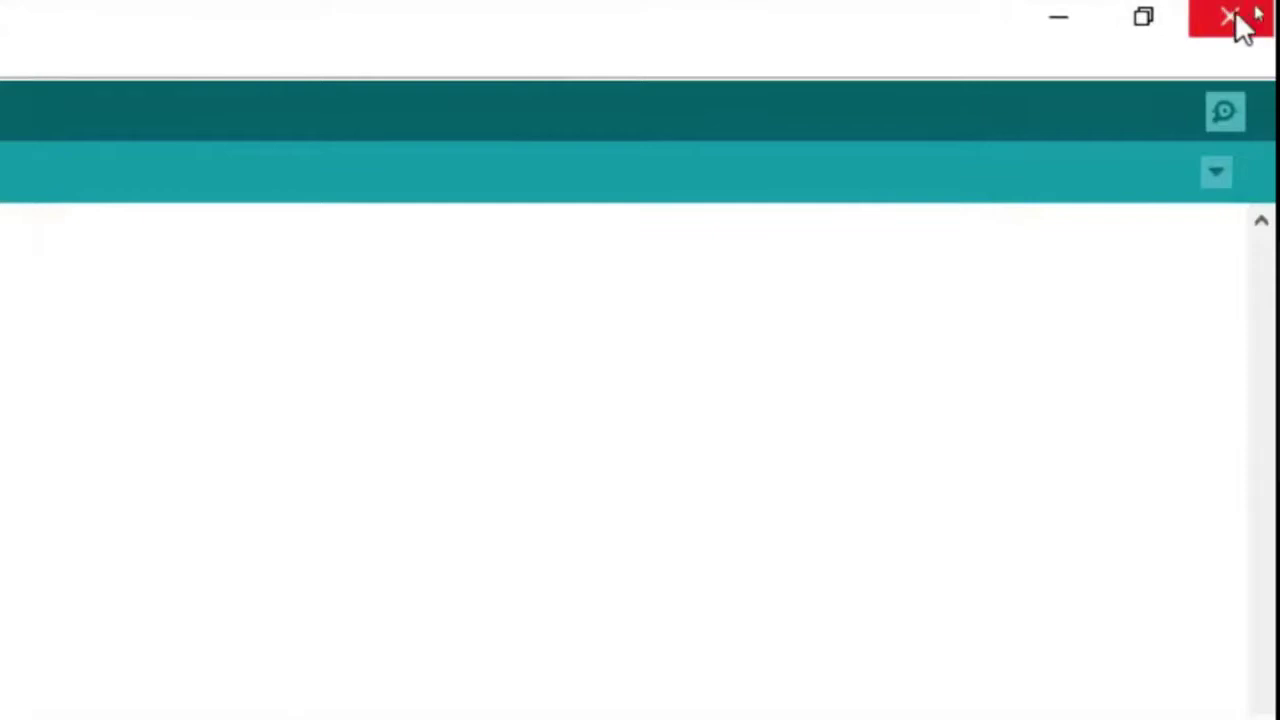
{"action": "left_click", "coordinate": [1237, 20]}
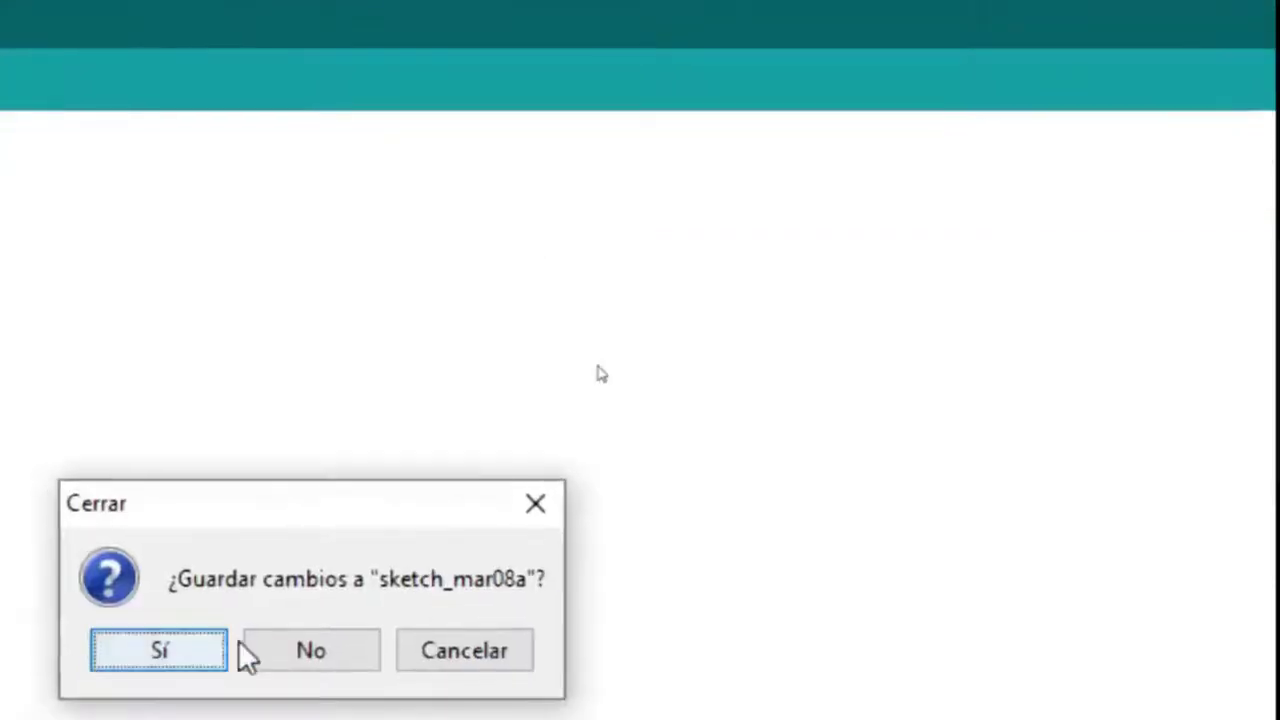
{"action": "left_click", "coordinate": [280, 650]}
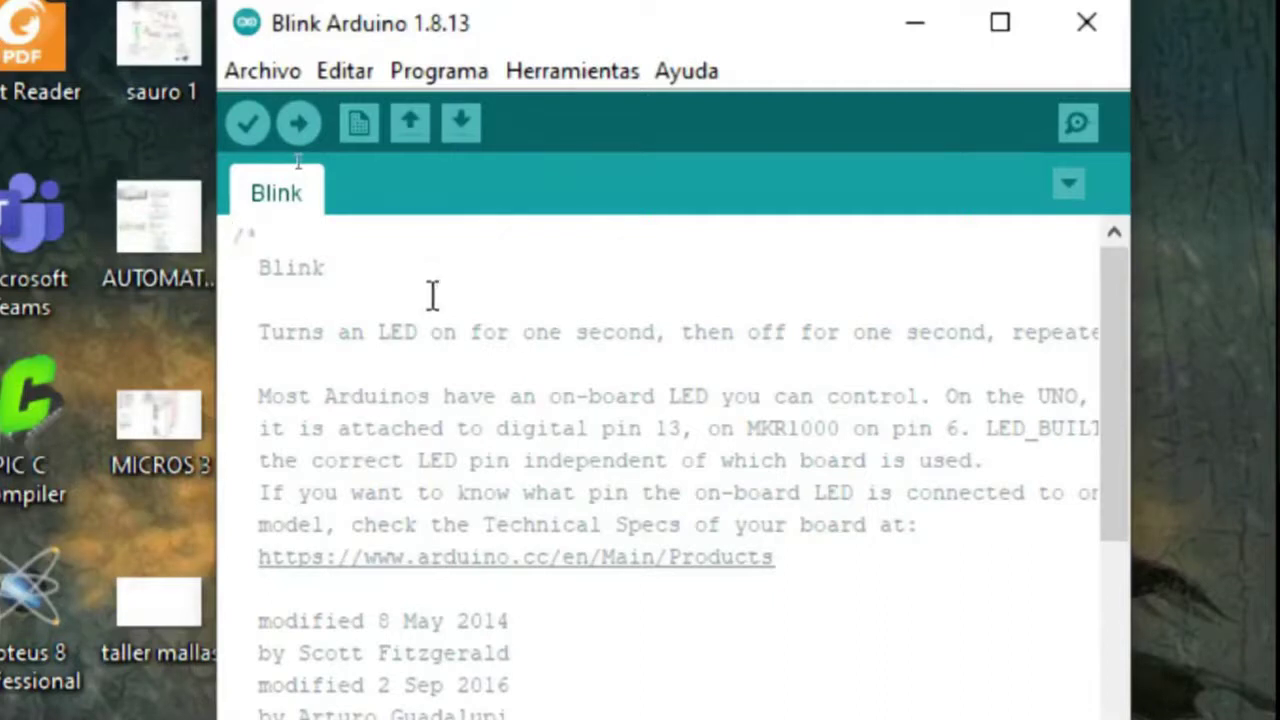
Read through the introductory comment of the Blink sketch, including its description and modification credits.
{"action": "key", "text": "Down"}
{"action": "key", "text": "Down"}
{"action": "key", "text": "Down"}
{"action": "key", "text": "Down"}
{"action": "key", "text": "Down"}
{"action": "key", "text": "Down"}
{"action": "key", "text": "Down"}
{"action": "key", "text": "Down"}
{"action": "key", "text": "Down"}
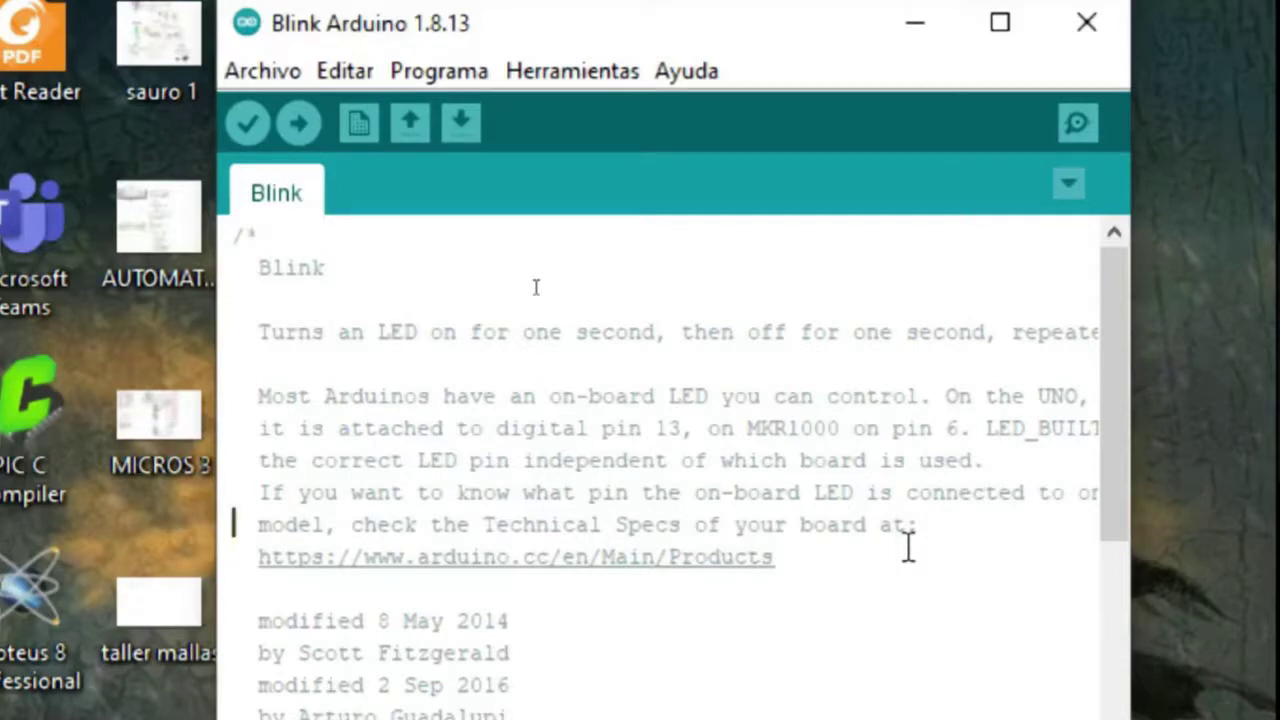
{"action": "key", "text": "Down"}
{"action": "key", "text": "Down"}
{"action": "key", "text": "Down"}
{"action": "key", "text": "Down"}
{"action": "key", "text": "Down"}
{"action": "key", "text": "Down"}
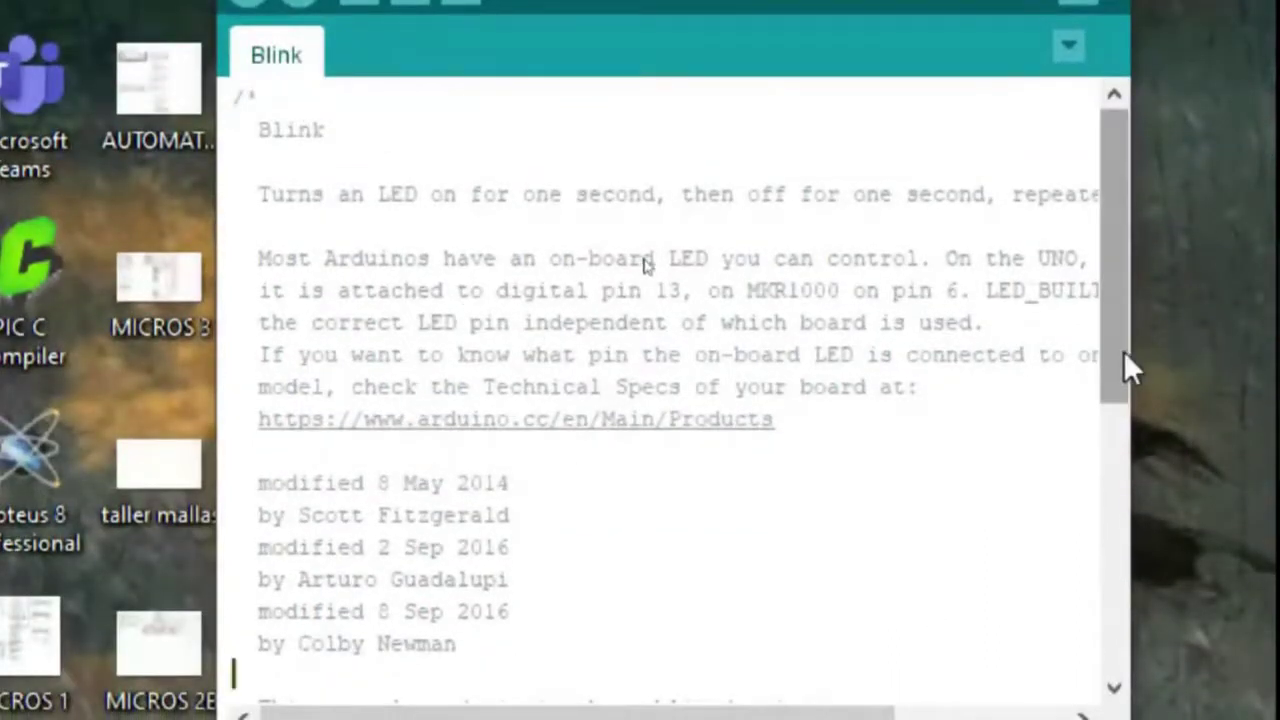
Examine the setup and loop functions of the Blink sketch, including the pinMode, digitalWrite and delay instructions.
{"action": "left_click_drag", "start_coordinate": [1121, 350], "coordinate": [1109, 474]}
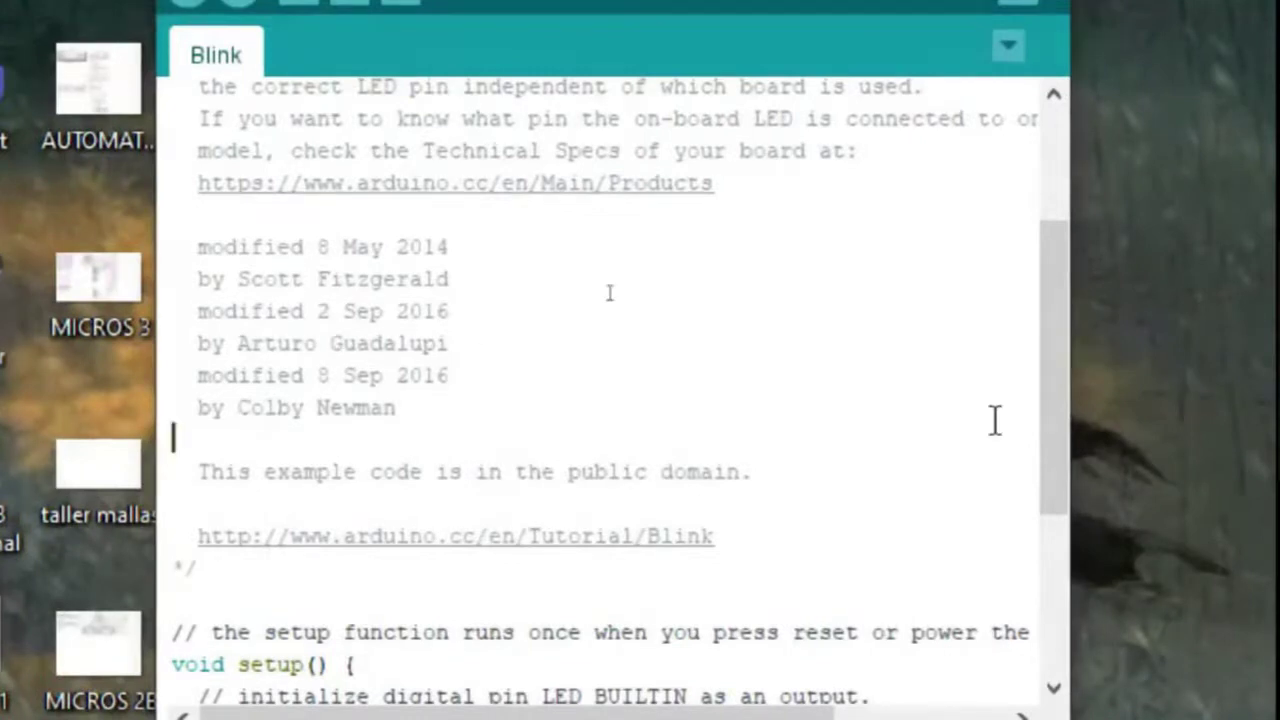
{"action": "left_click_drag", "start_coordinate": [1061, 413], "coordinate": [1041, 523]}
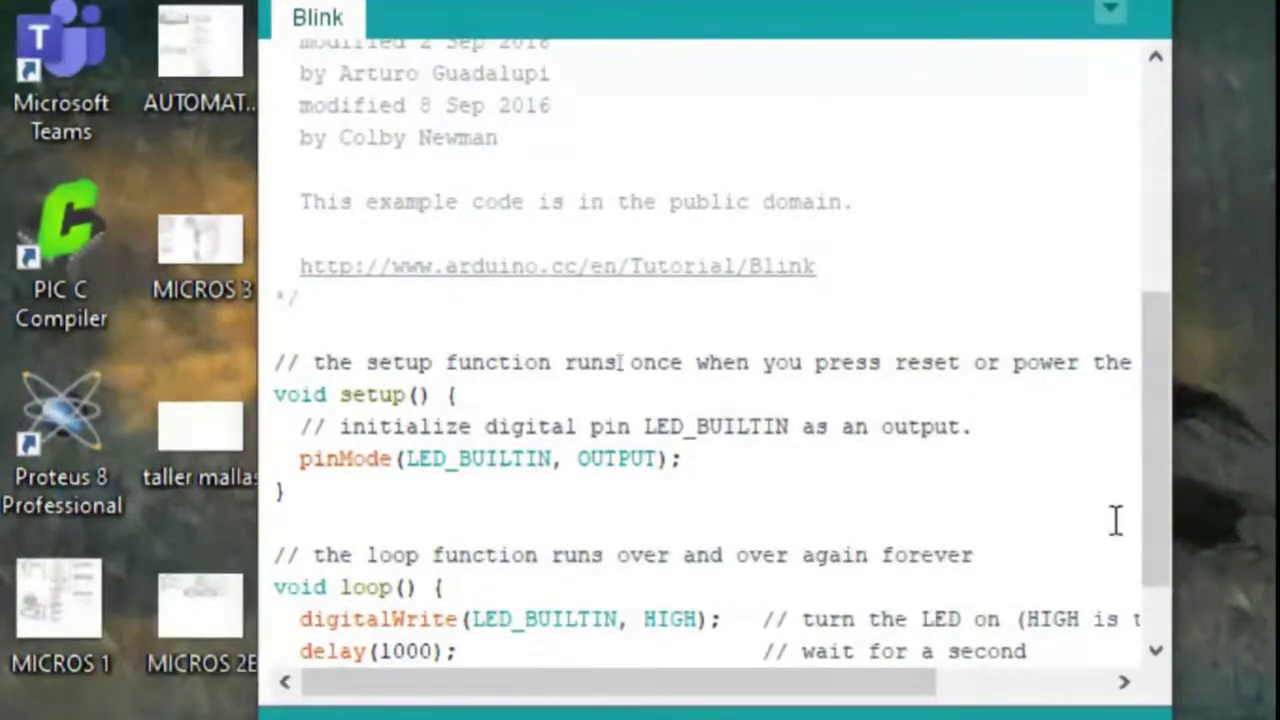
{"action": "left_click_drag", "start_coordinate": [1159, 541], "coordinate": [1152, 636]}
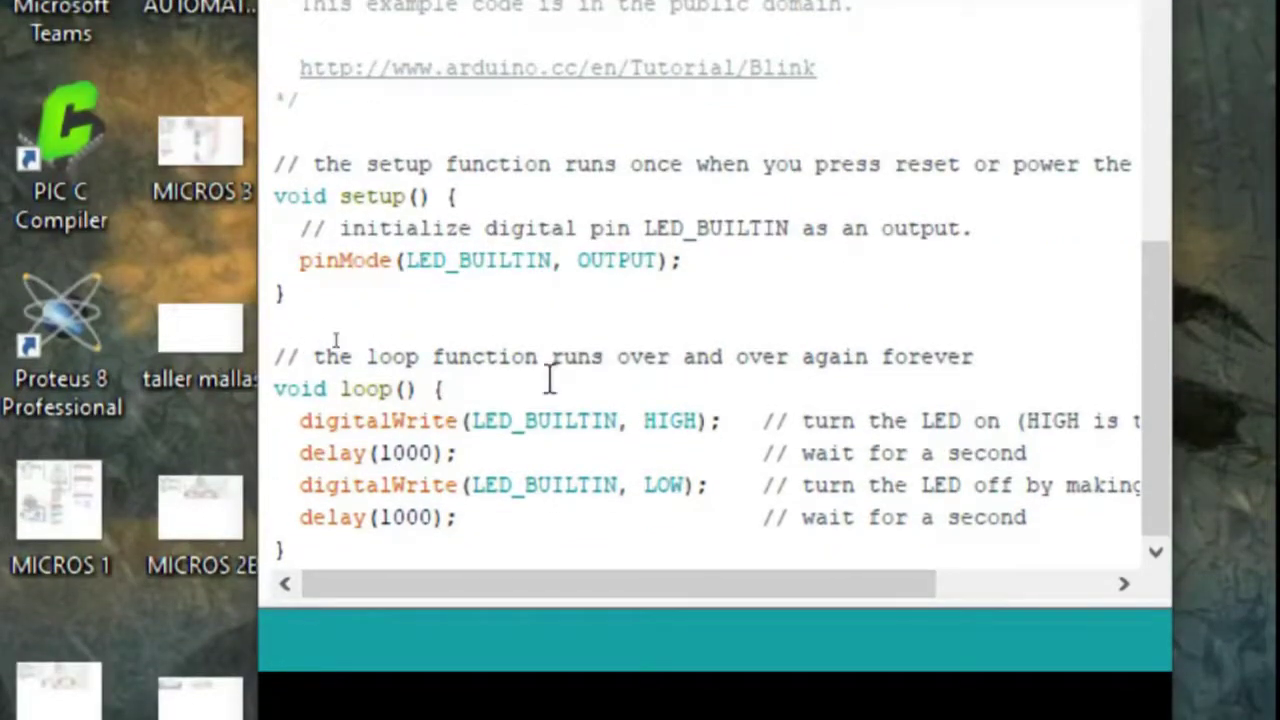
{"action": "key", "text": "Down"}
{"action": "key", "text": "Up"}
{"action": "key", "text": "Left"}
{"action": "key", "text": "Left"}
{"action": "key", "text": "Left"}
{"action": "key", "text": "Right"}
{"action": "key", "text": "ctrl+Right"}
{"action": "key", "text": "ctrl+Right"}
{"action": "key", "text": "ctrl+Right"}
{"action": "key", "text": "ctrl+Right"}
Return to the beginning of the Blink sketch and review it again down to the end of the loop function.
{"action": "left_click_drag", "start_coordinate": [1150, 407], "coordinate": [1155, 68]}
{"action": "key", "text": "Up"}
{"action": "key", "text": "Up"}
{"action": "key", "text": "Up"}
{"action": "key", "text": "Up"}
{"action": "key", "text": "Up"}
{"action": "key", "text": "Up"}
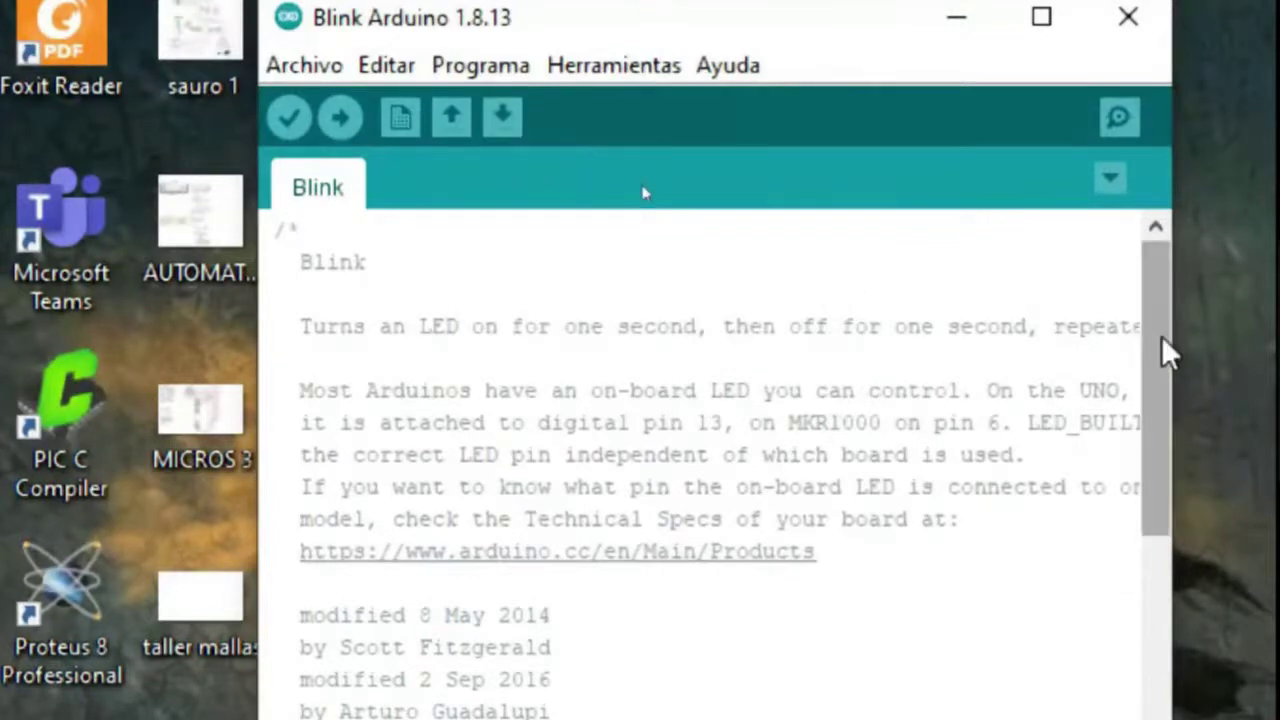
{"action": "left_click_drag", "start_coordinate": [1159, 339], "coordinate": [1153, 620]}
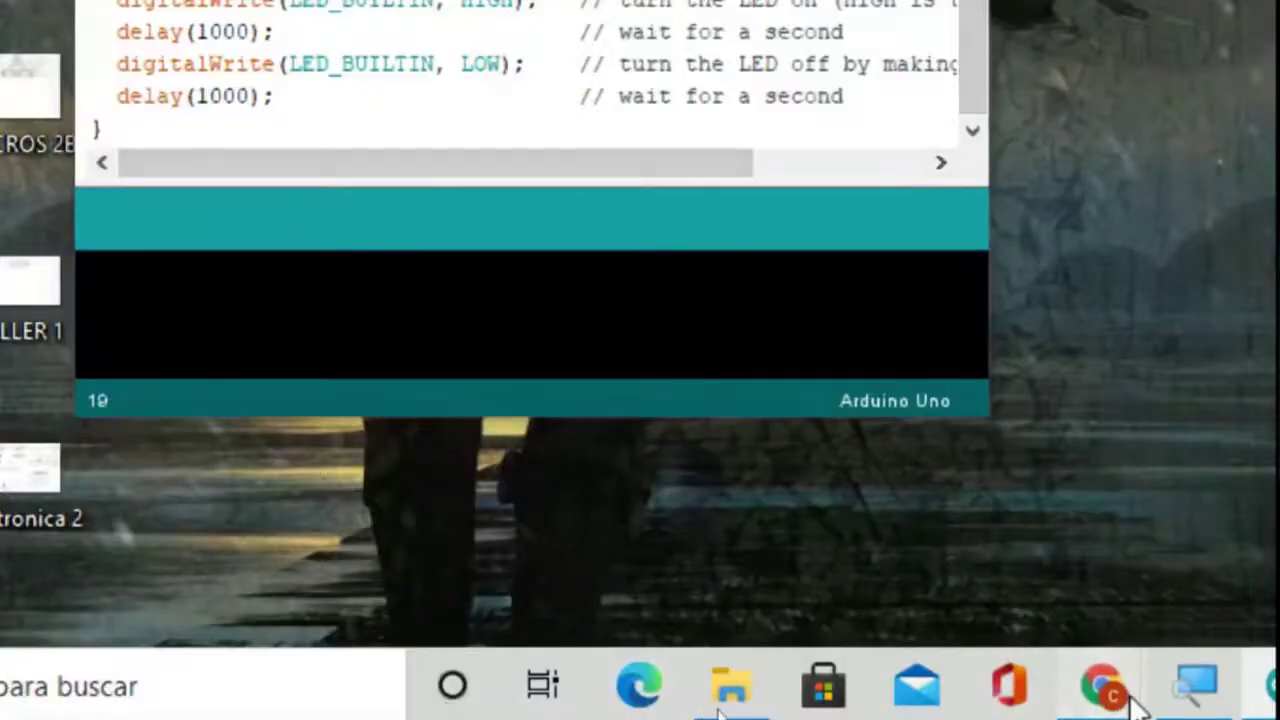
Switch to the Google Meet call in Chrome, and mute and unmute the microphone.
{"action": "mouse_move", "coordinate": [1137, 703]}
{"action": "left_click", "coordinate": [627, 496]}
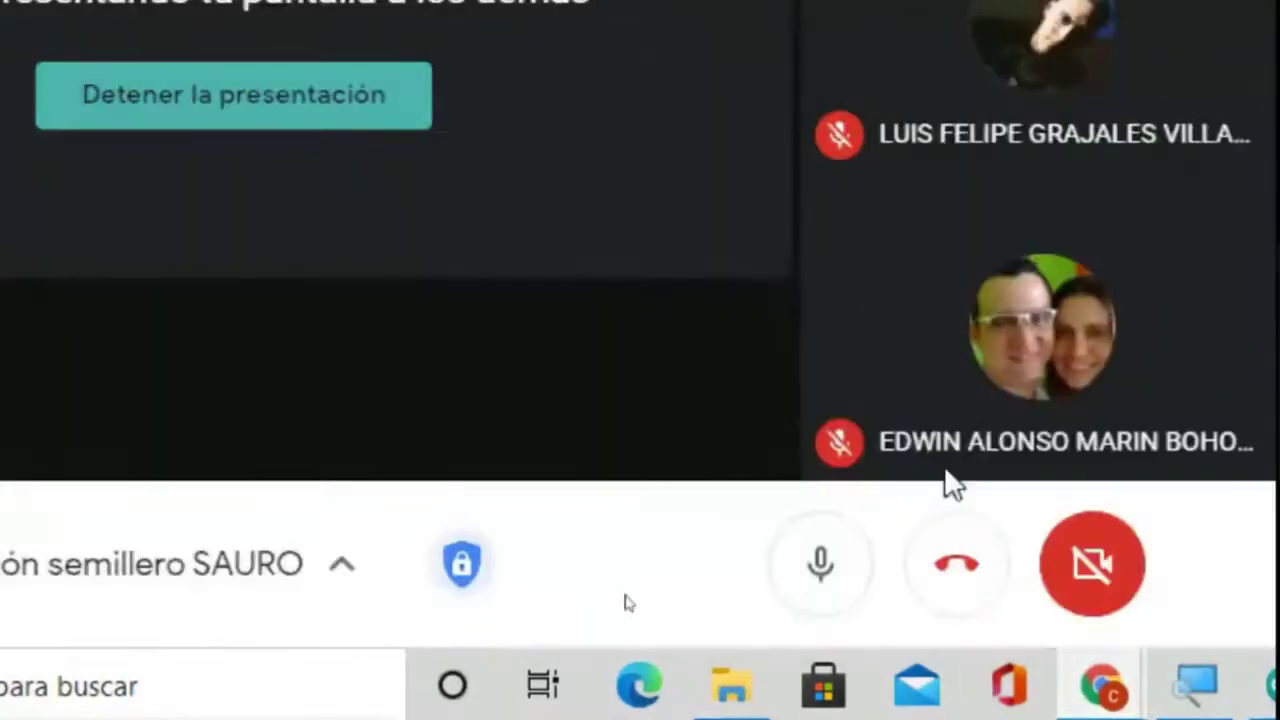
{"action": "left_click", "coordinate": [822, 588]}
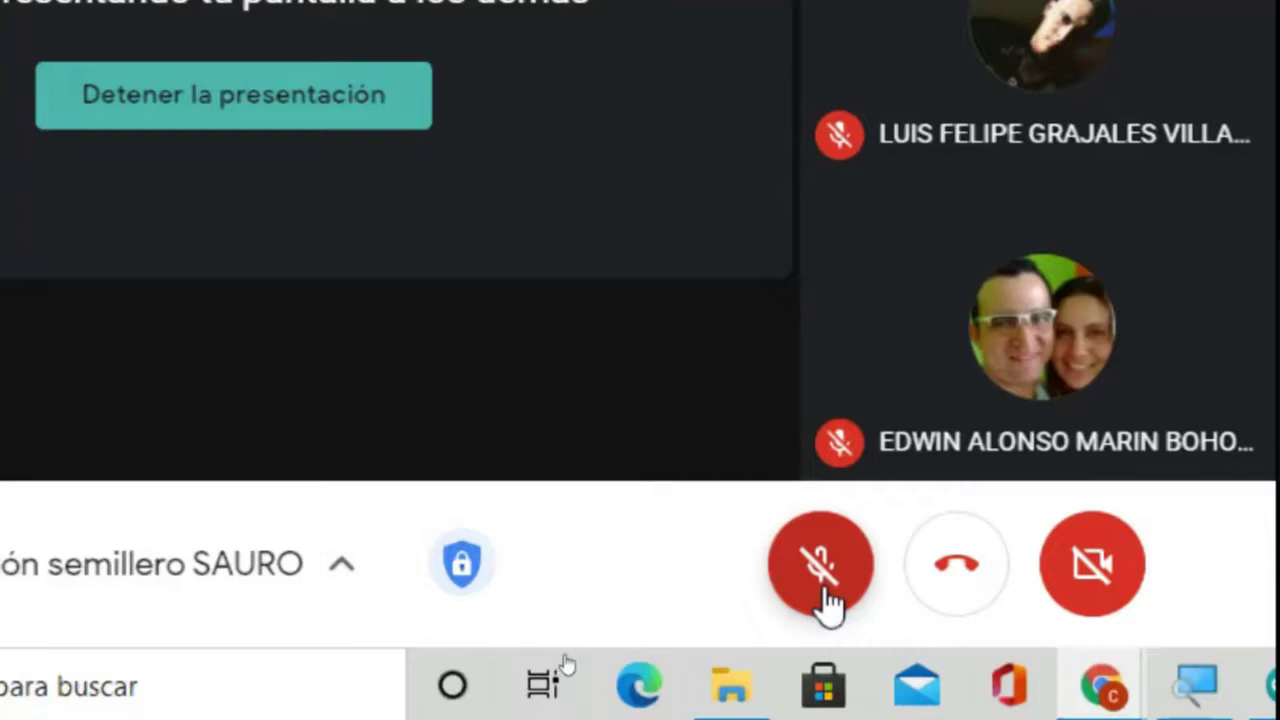
{"action": "left_click", "coordinate": [826, 598]}
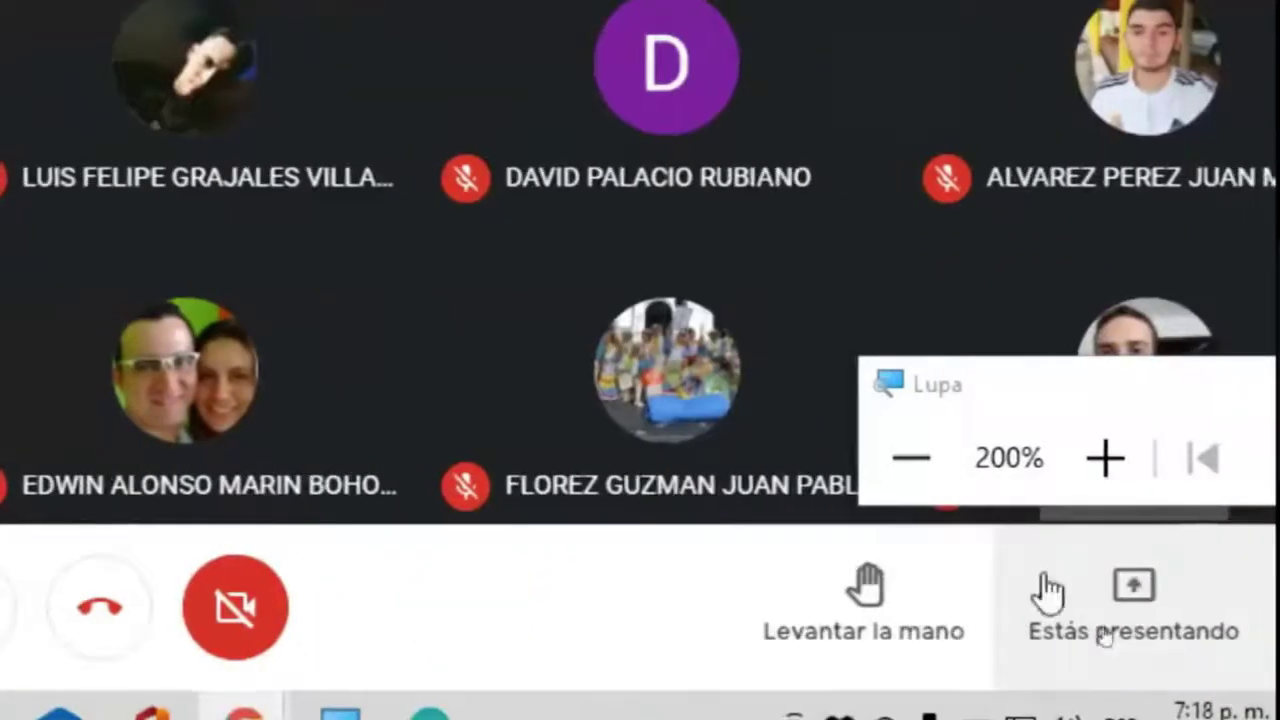
Reduce the Magnifier zoom to 100% and search Google for thinkercad in a new browser tab.
{"action": "left_click", "coordinate": [923, 458]}
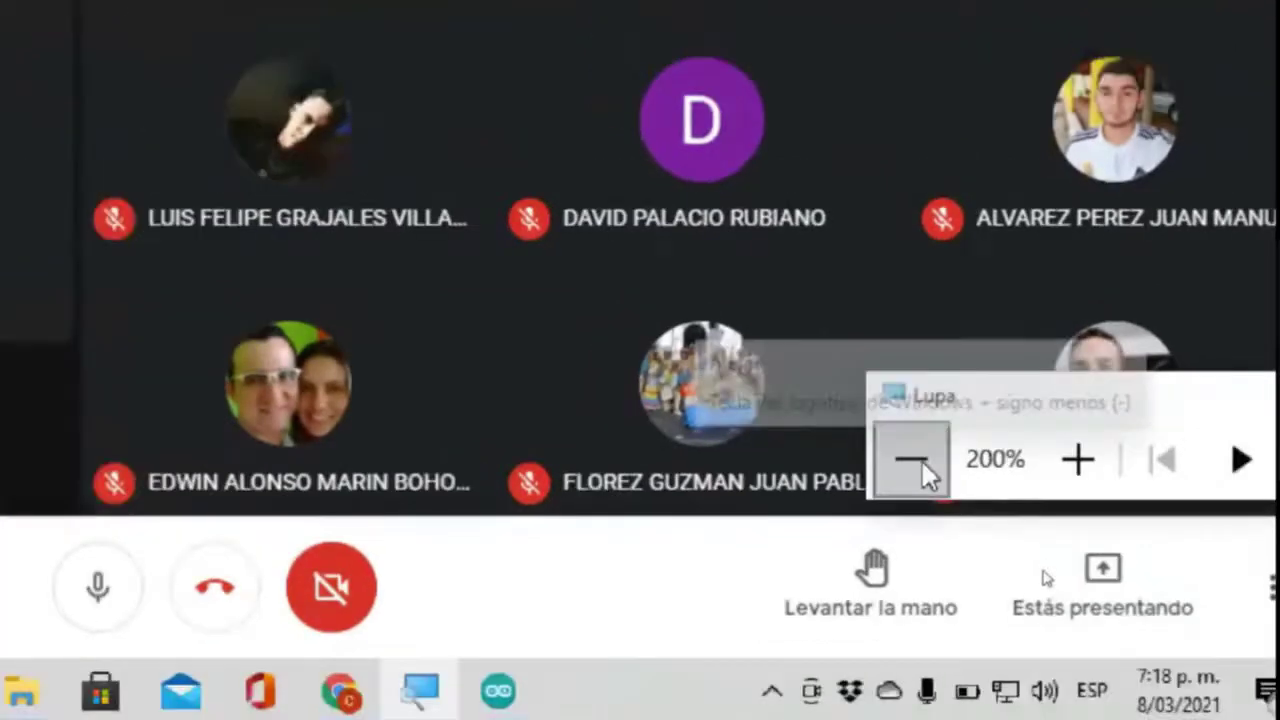
{"action": "left_click", "coordinate": [912, 460]}
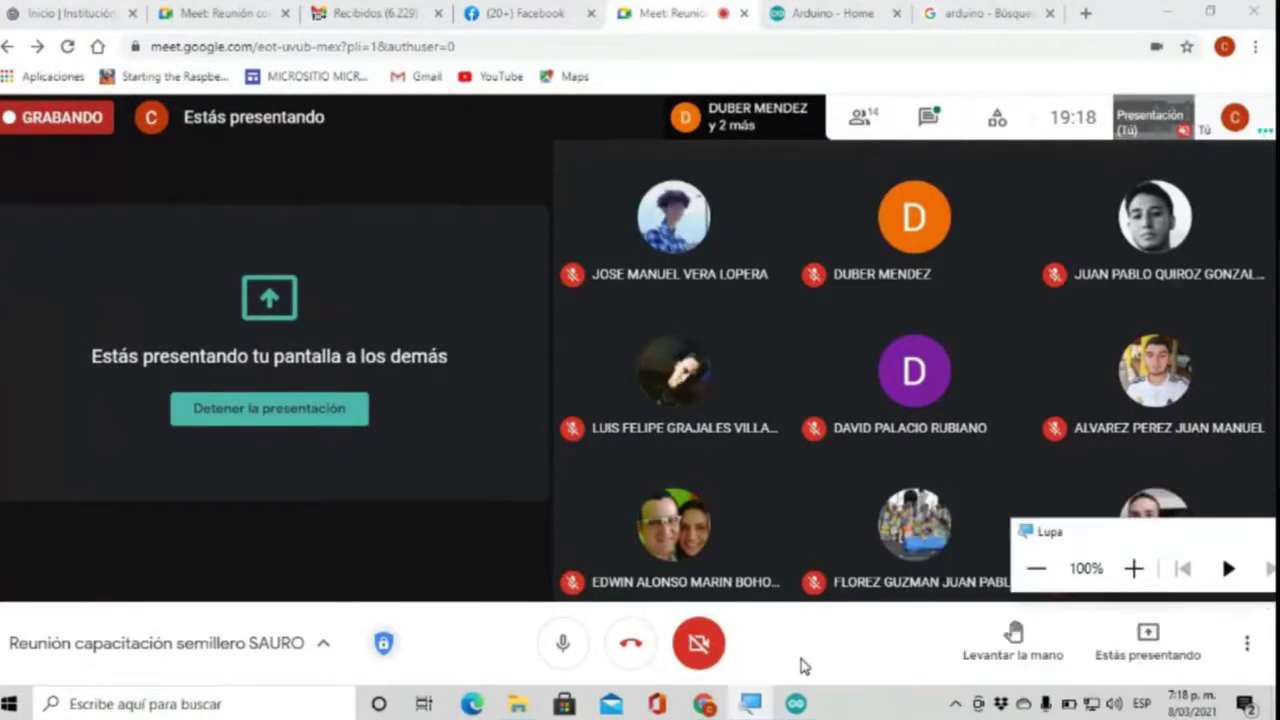
{"action": "left_click", "coordinate": [1086, 18]}
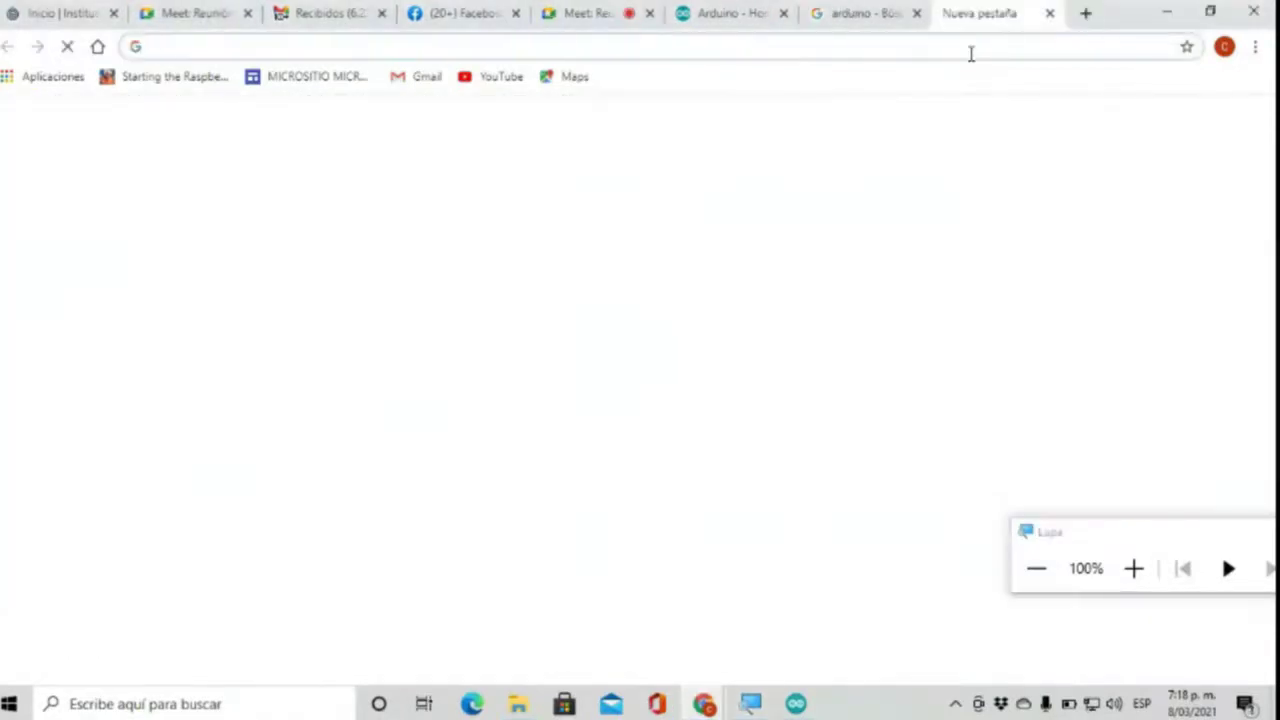
{"action": "type", "text": "thingiverse.com/search?q=jetson+nano&type=things&sort=relevant"}
{"action": "key", "text": "Return"}
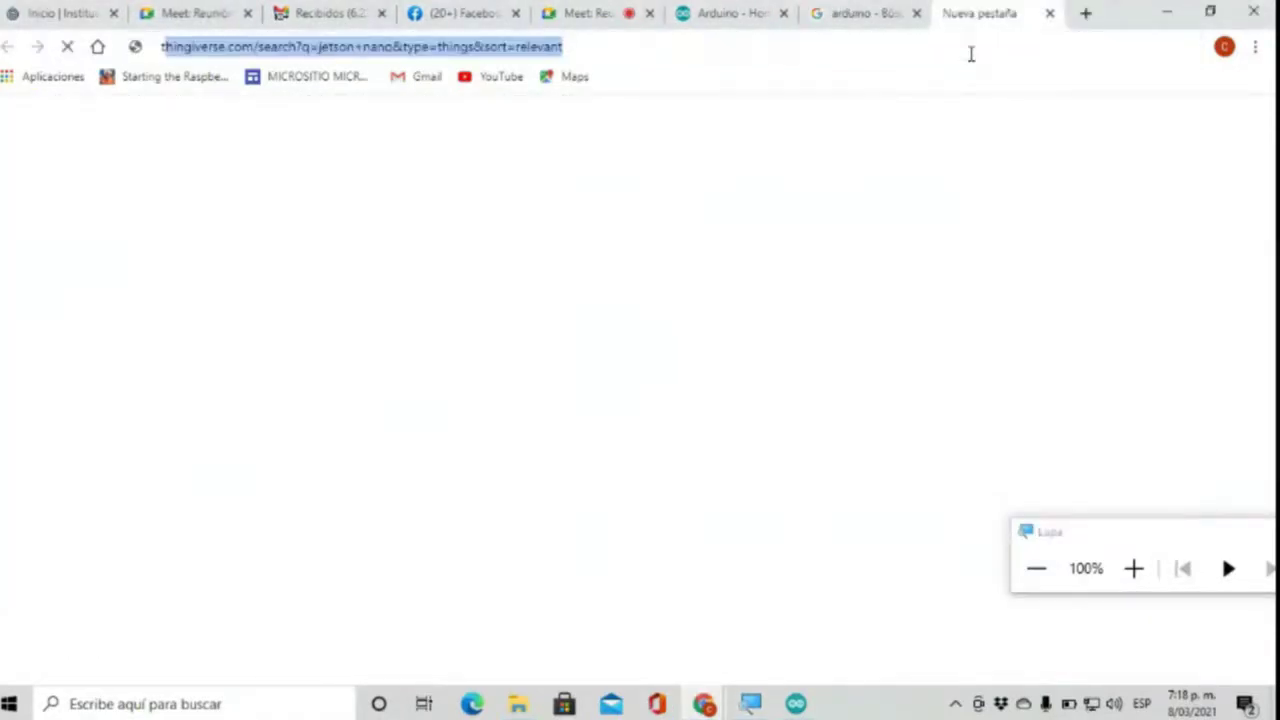
{"action": "type", "text": "think"}
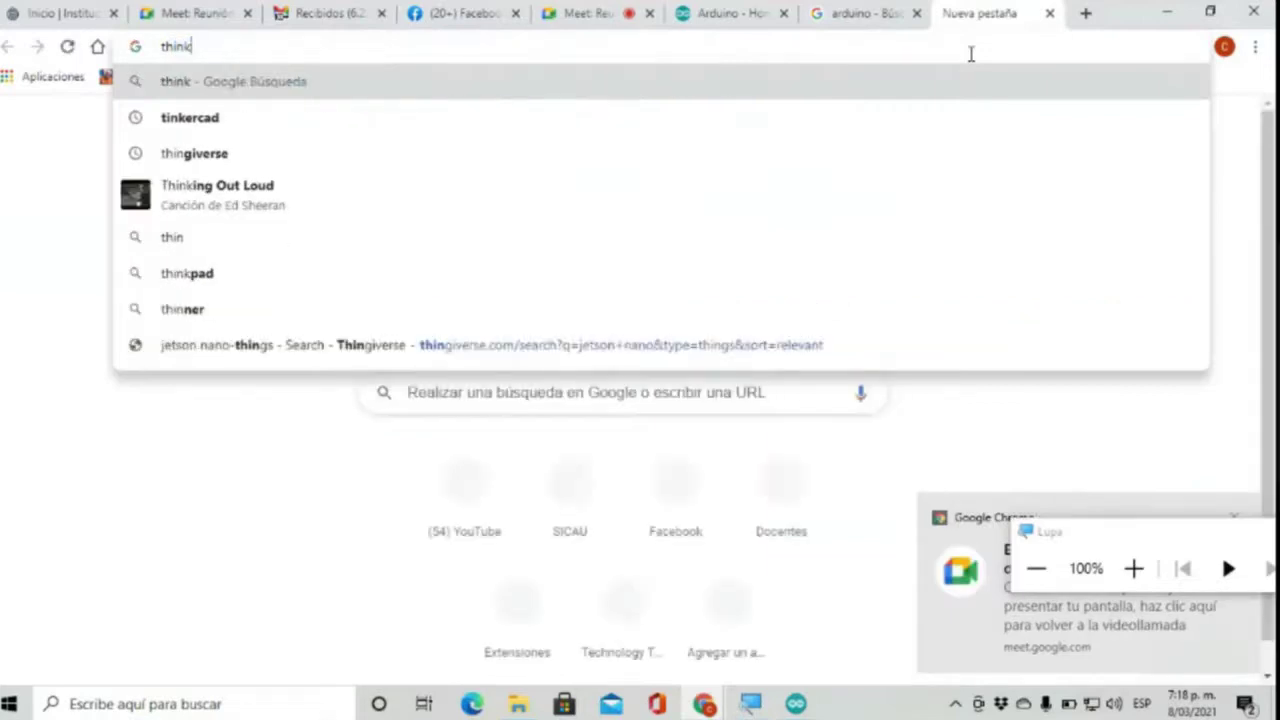
{"action": "type", "text": "ercad"}
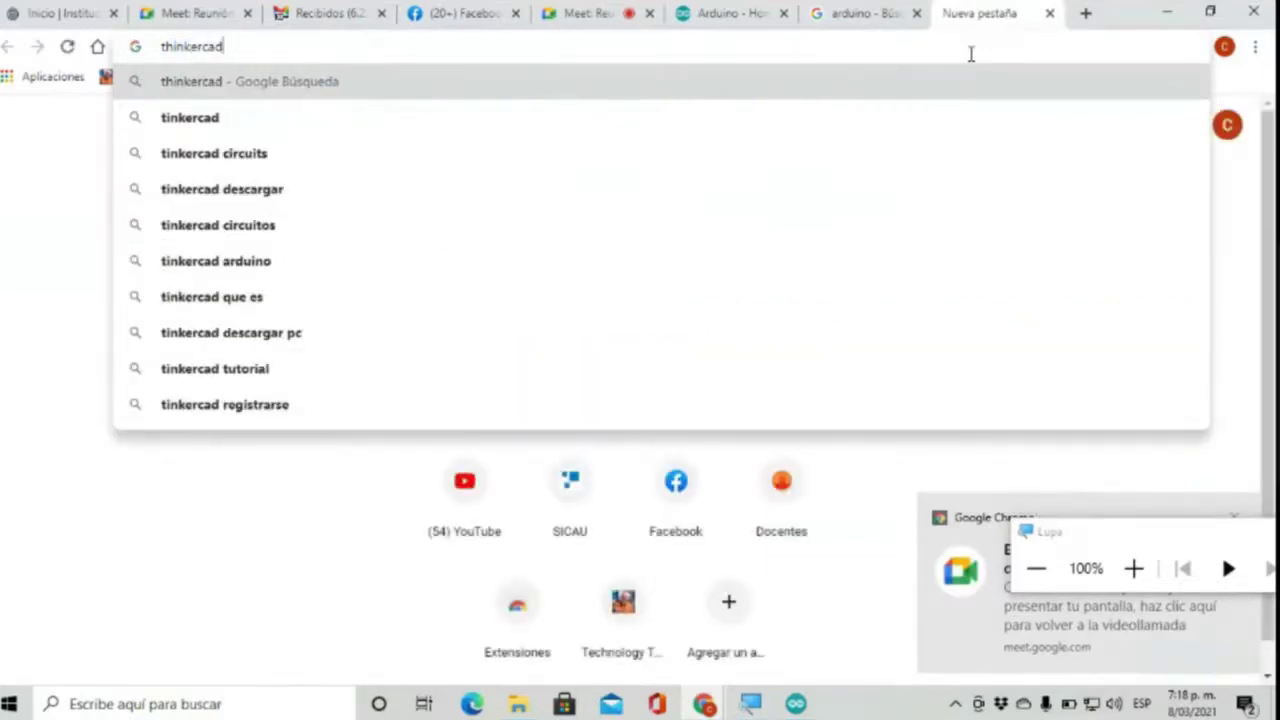
{"action": "key", "text": "Return"}
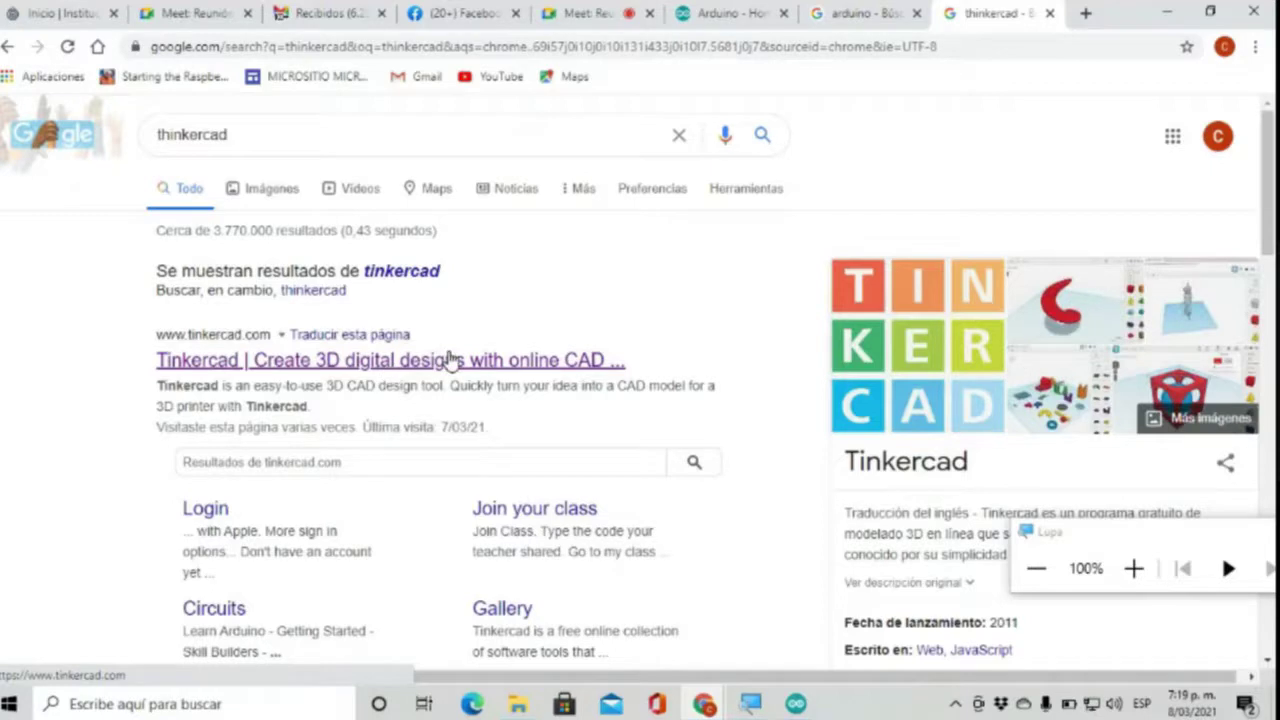
Open the Tinkercad website from the search results, dismiss the translation offer and look over the home page.
{"action": "left_click", "coordinate": [498, 362]}
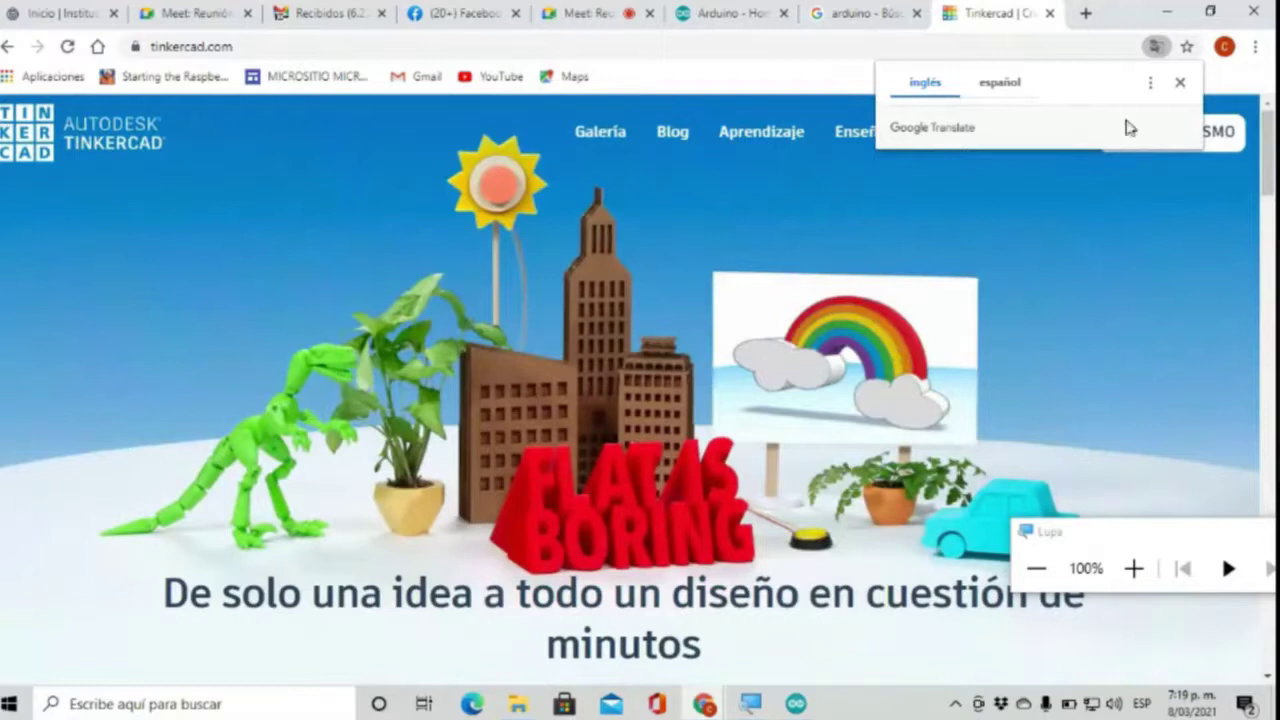
{"action": "left_click", "coordinate": [1179, 84]}
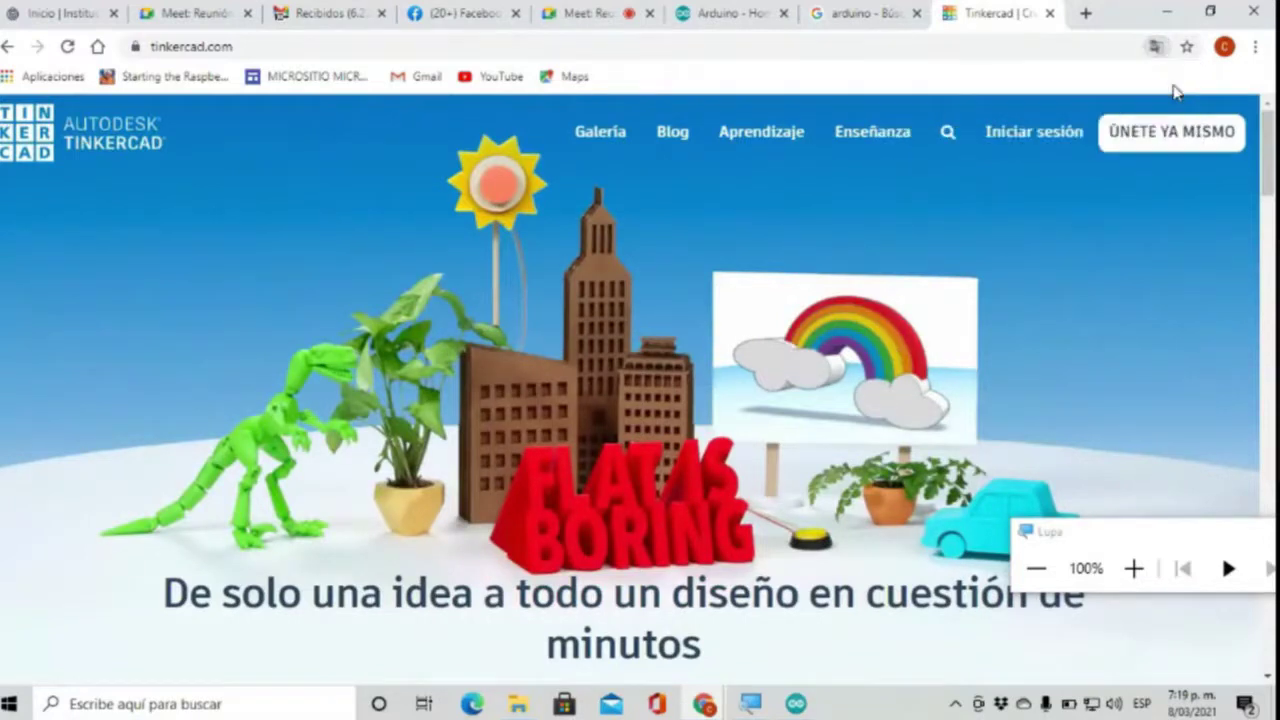
{"action": "left_click_drag", "start_coordinate": [1270, 162], "coordinate": [1272, 176]}
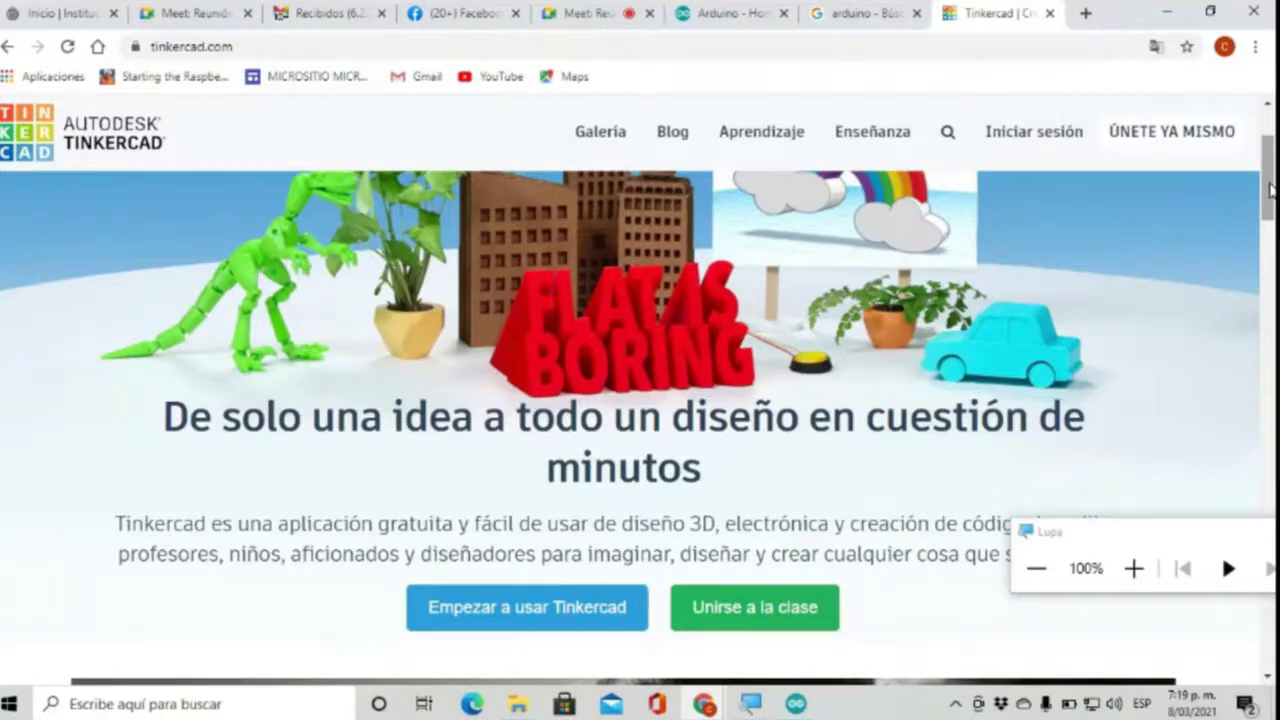
{"action": "left_click_drag", "start_coordinate": [1270, 190], "coordinate": [1270, 150]}
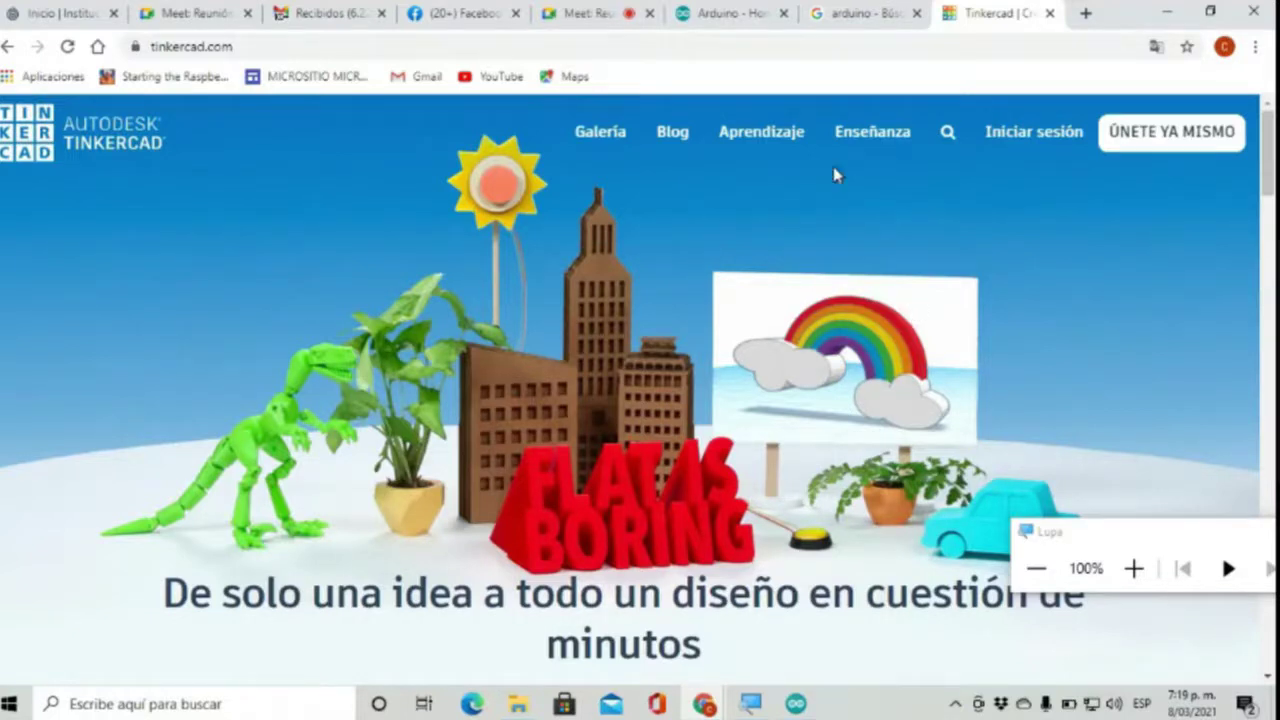
Sign in to Tinkercad with the Google account.
{"action": "left_click", "coordinate": [1078, 136]}
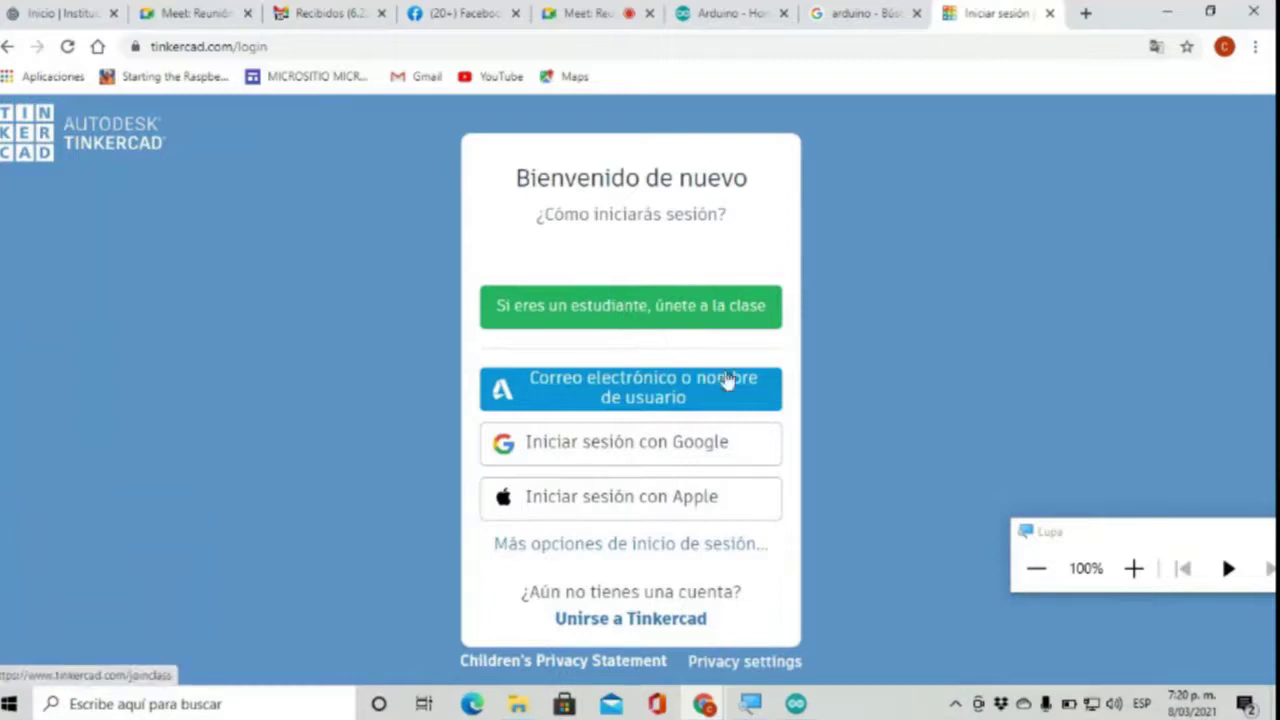
{"action": "left_click", "coordinate": [645, 453]}
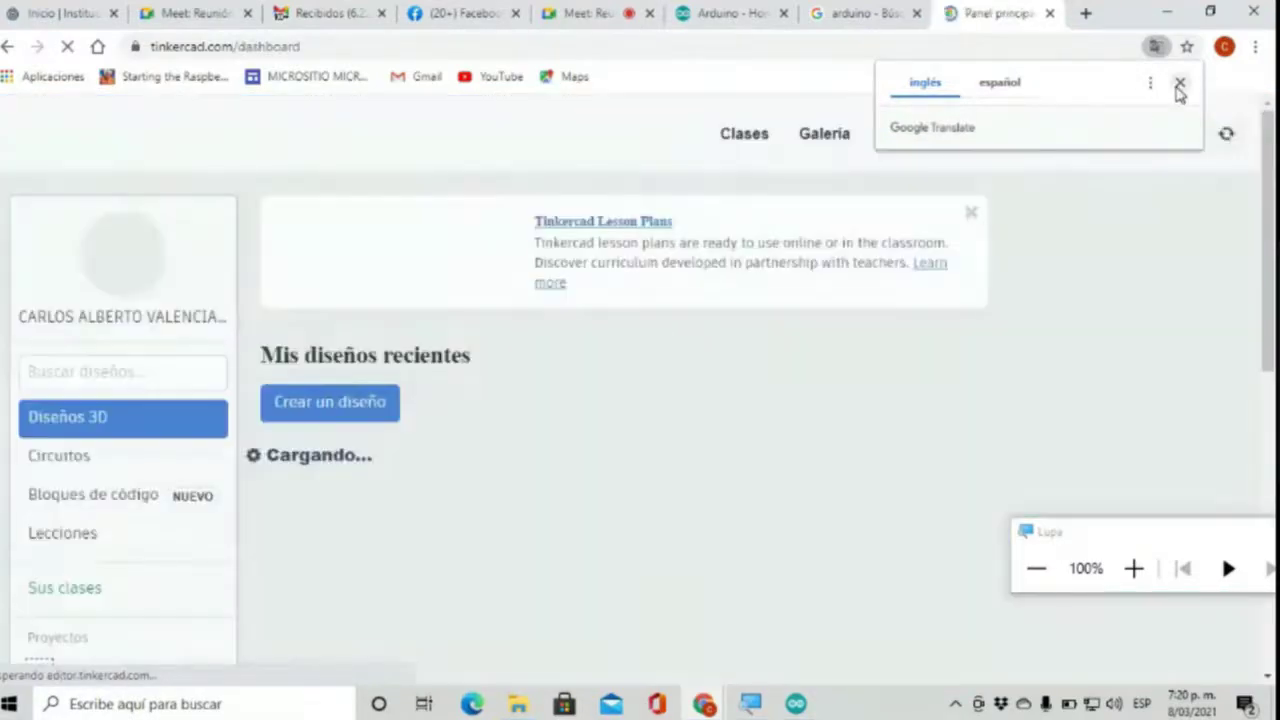
Dismiss the translation offer and look over the circuits and code blocks sections of the Tinkercad dashboard.
{"action": "left_click", "coordinate": [1180, 86]}
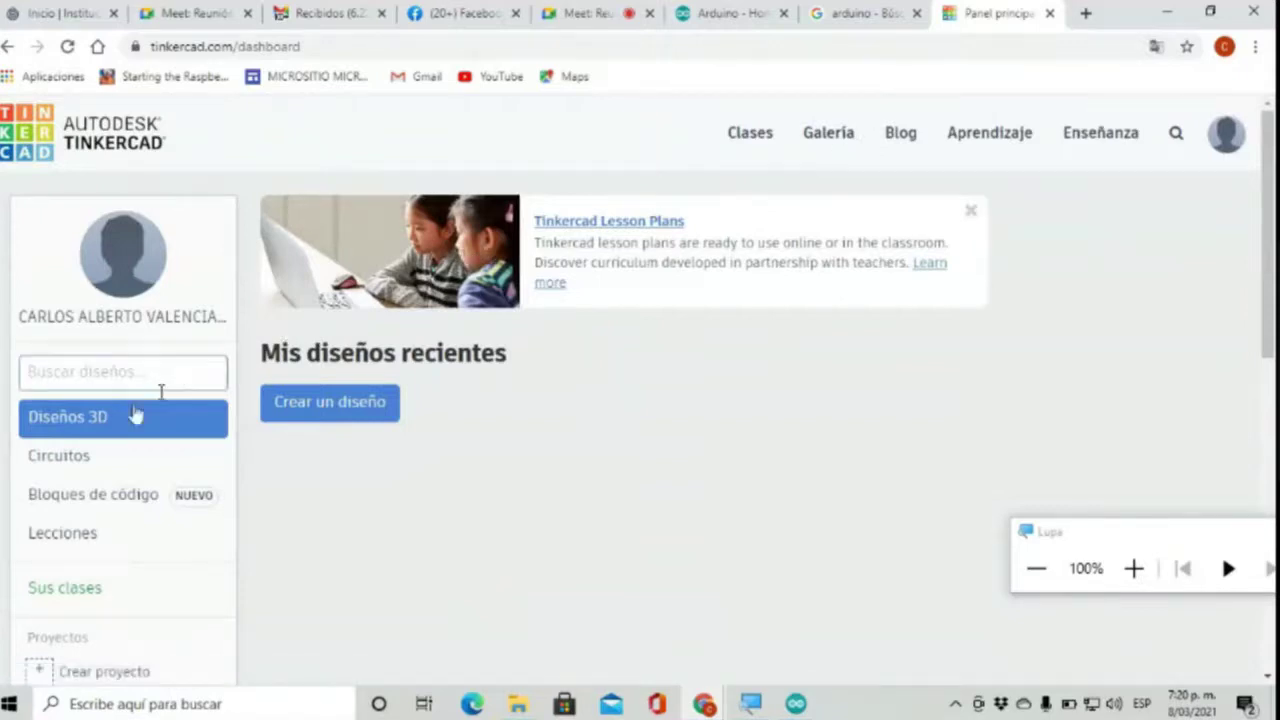
{"action": "left_click", "coordinate": [62, 456]}
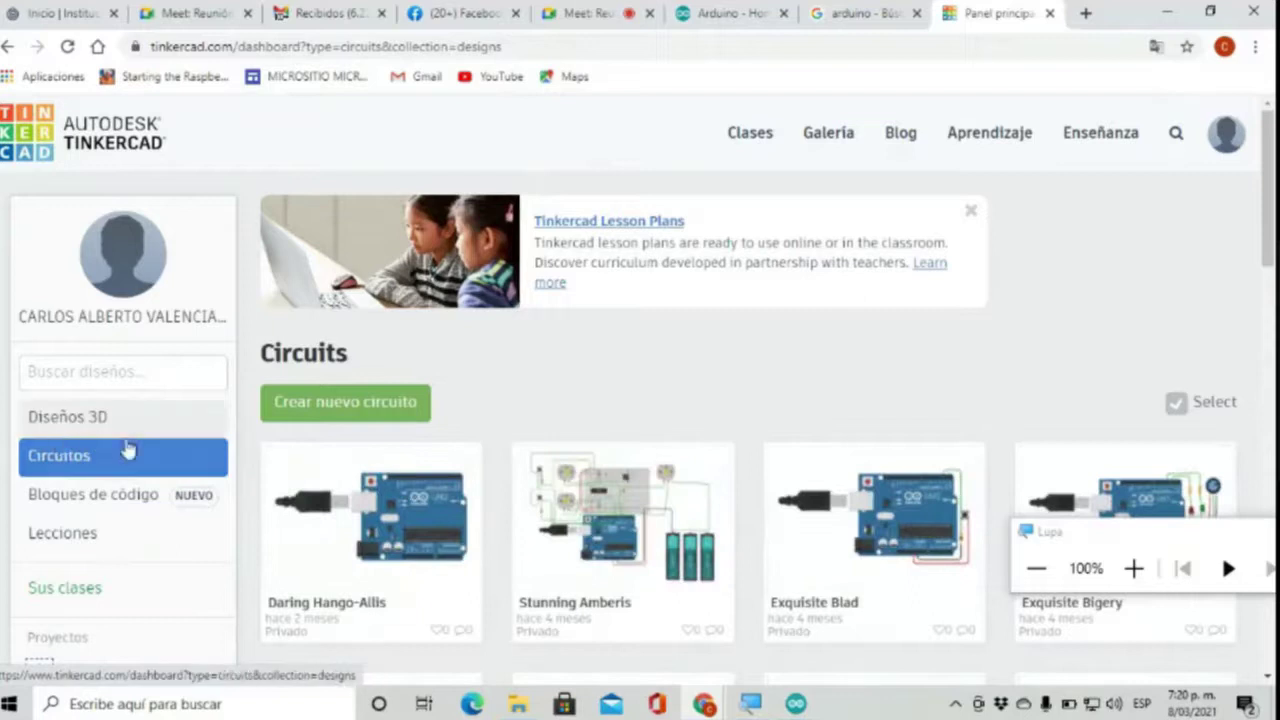
{"action": "left_click", "coordinate": [86, 510]}
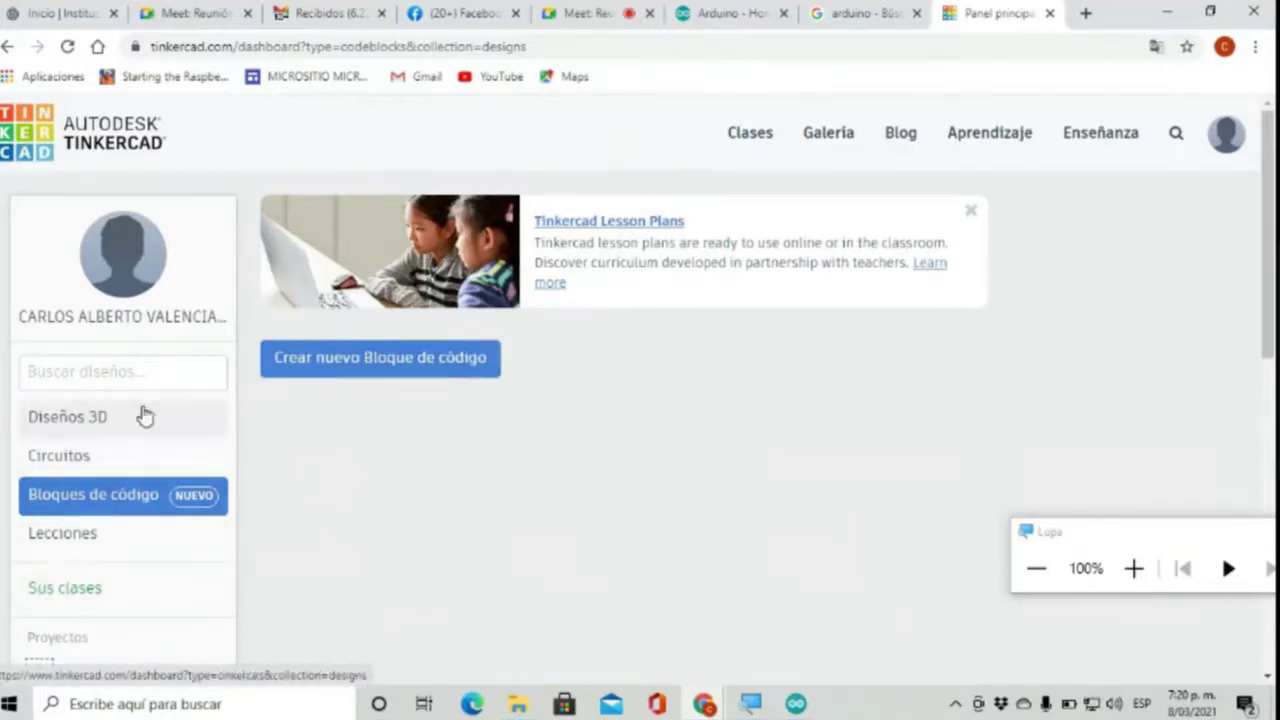
Create a new circuit from the circuits section and dismiss the micro:bit component notice.
{"action": "left_click", "coordinate": [106, 457]}
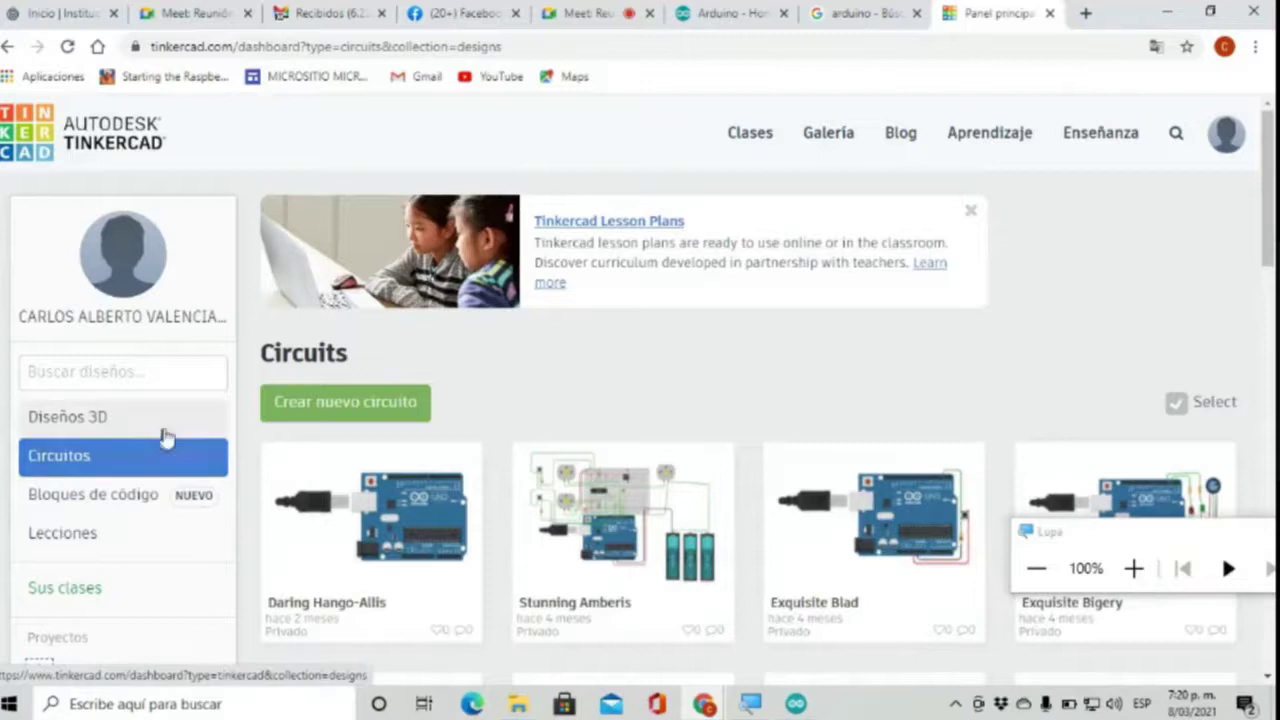
{"action": "left_click", "coordinate": [336, 410]}
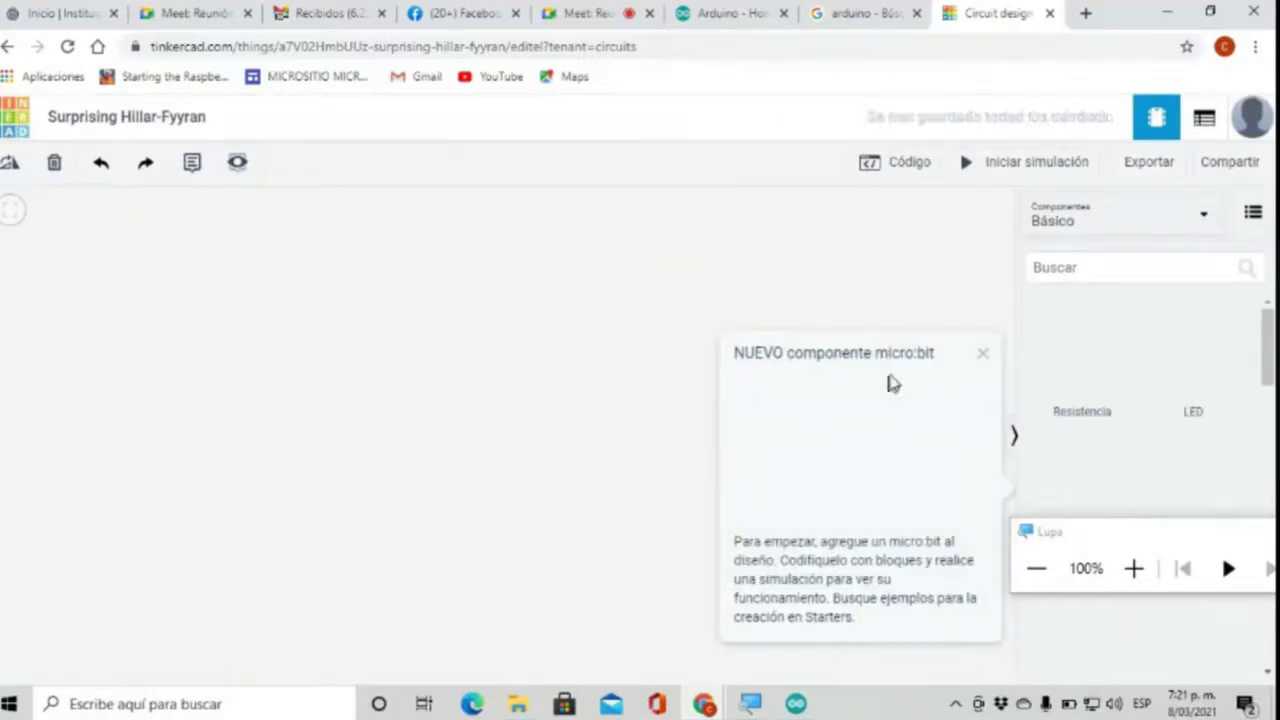
{"action": "left_click", "coordinate": [983, 356]}
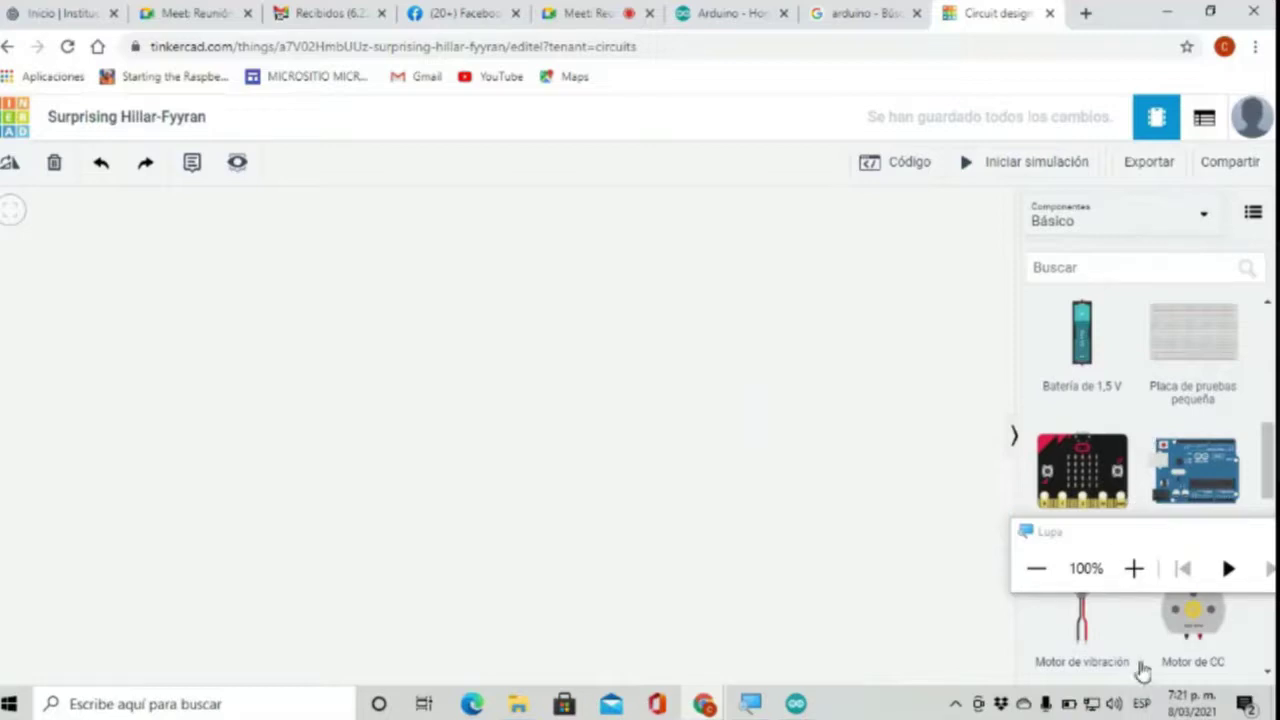
Magnify the screen to 200% and place a small breadboard (Placa de pruebas pequeña) on the empty circuit canvas.
{"action": "left_click", "coordinate": [1134, 568]}
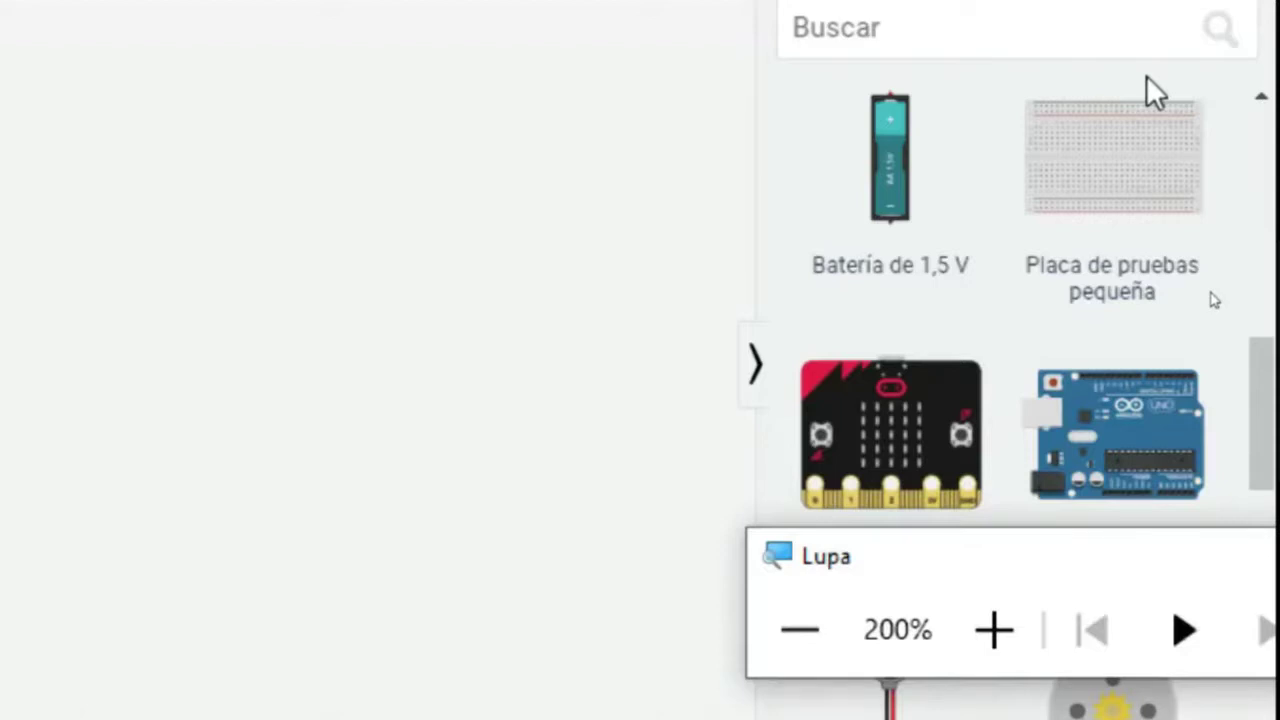
{"action": "left_click", "coordinate": [1114, 157]}
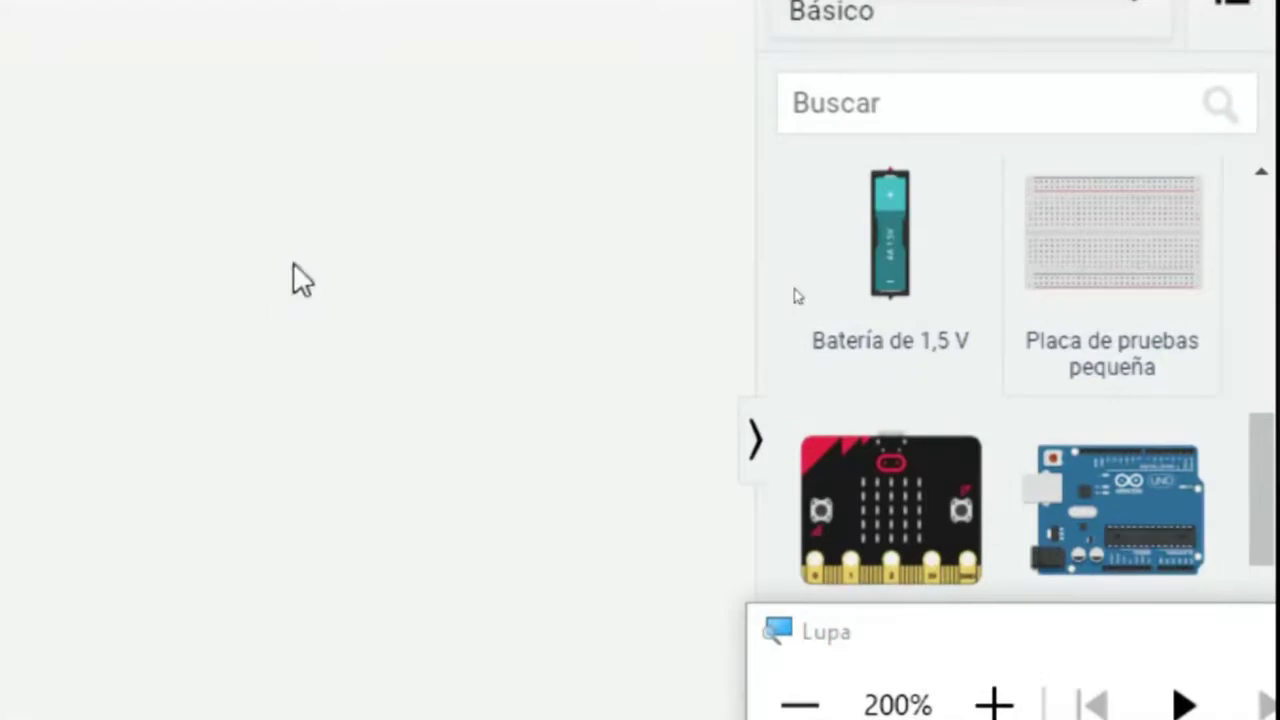
{"action": "left_click", "coordinate": [250, 175]}
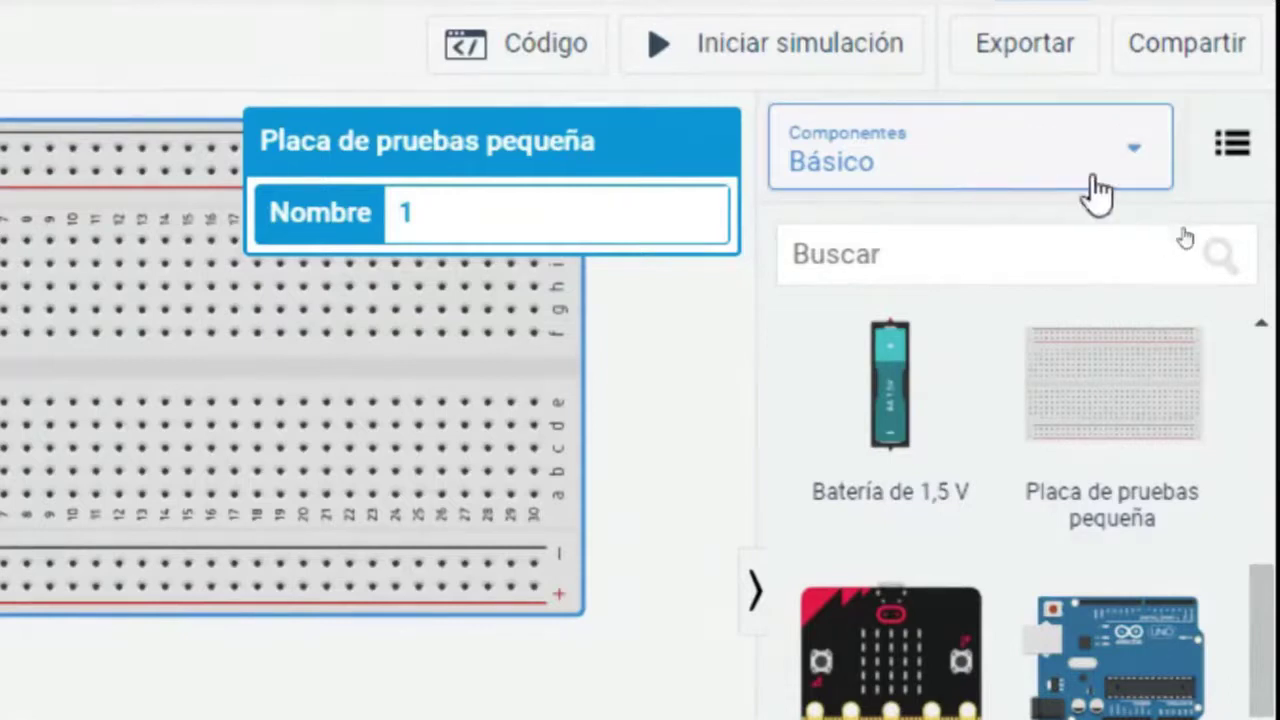
Set the component library to show all components (Todos).
{"action": "left_click", "coordinate": [1140, 168]}
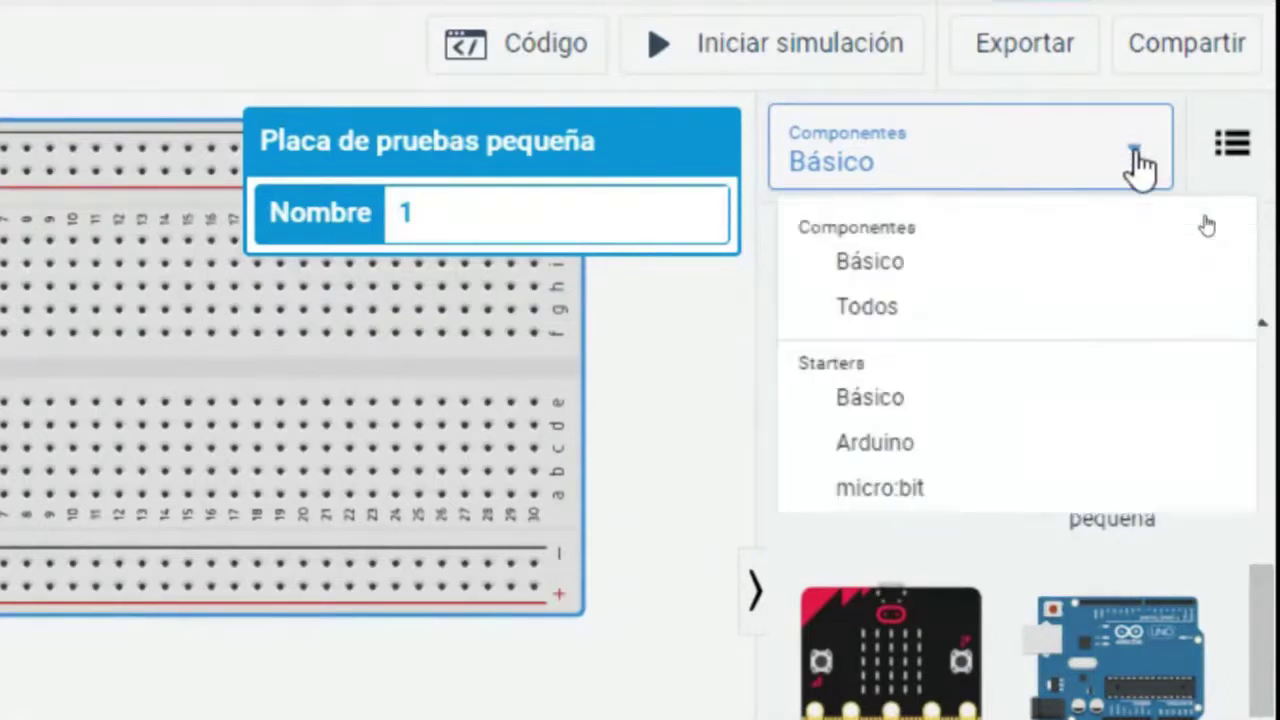
{"action": "left_click", "coordinate": [880, 312]}
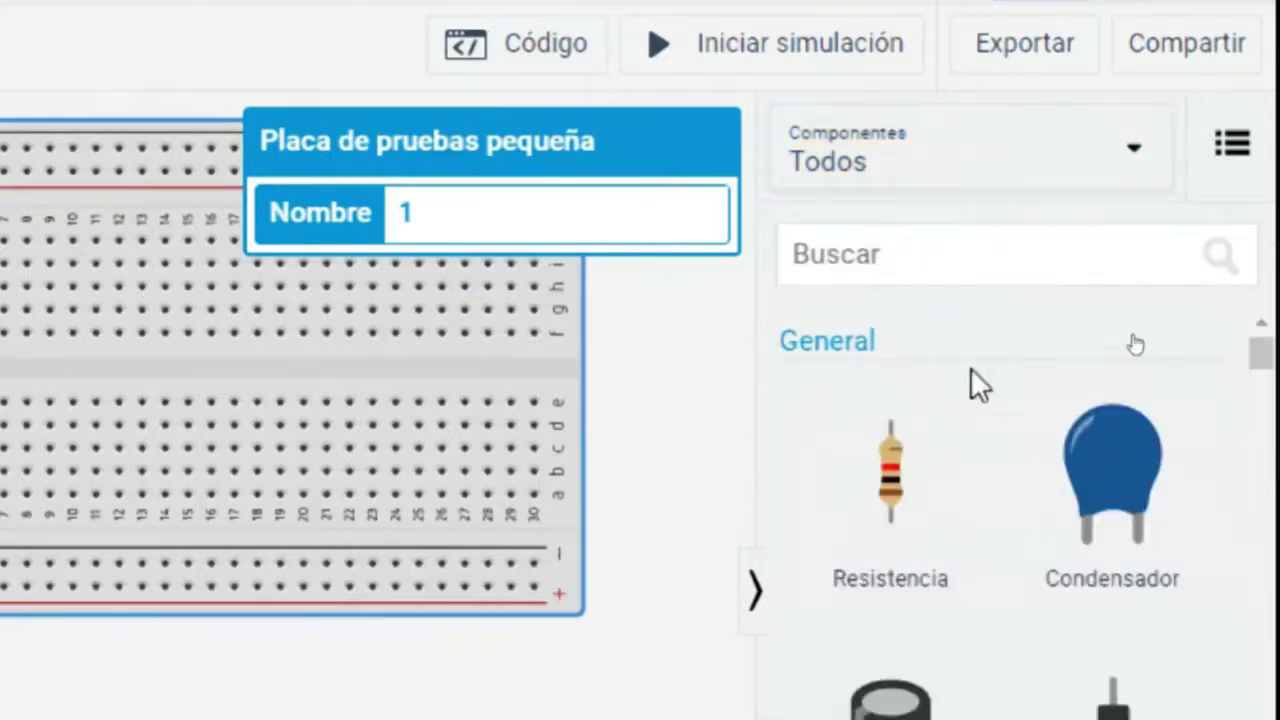